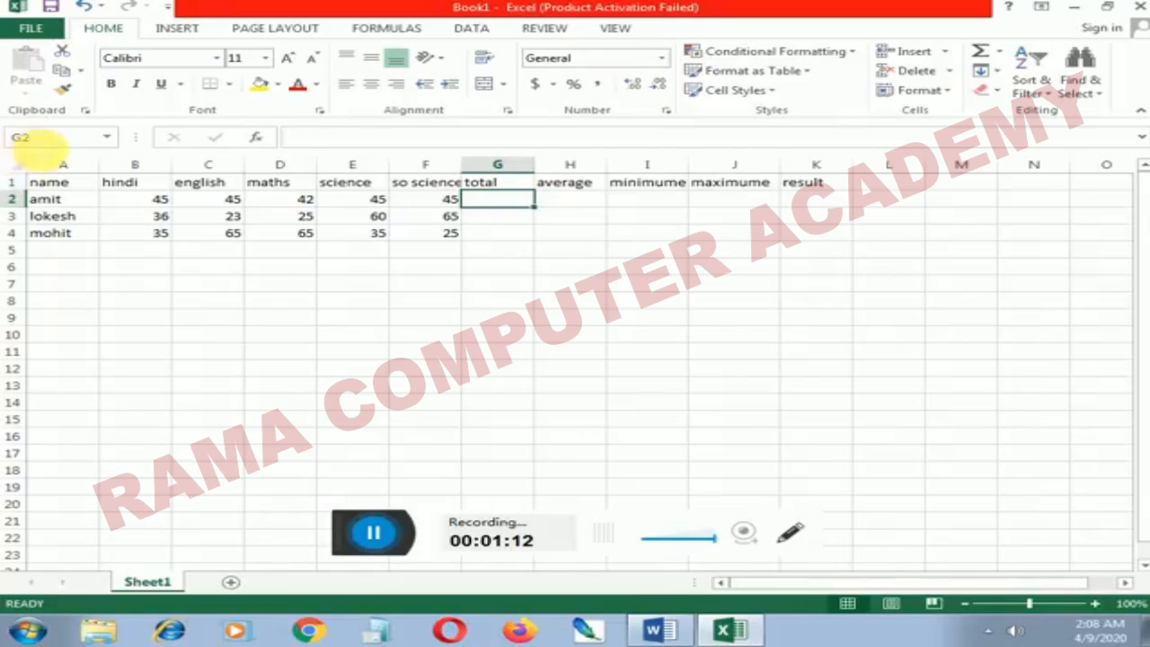
Step: Examine the mark sheet's name column, five subject columns and three student rows
click(55, 187)
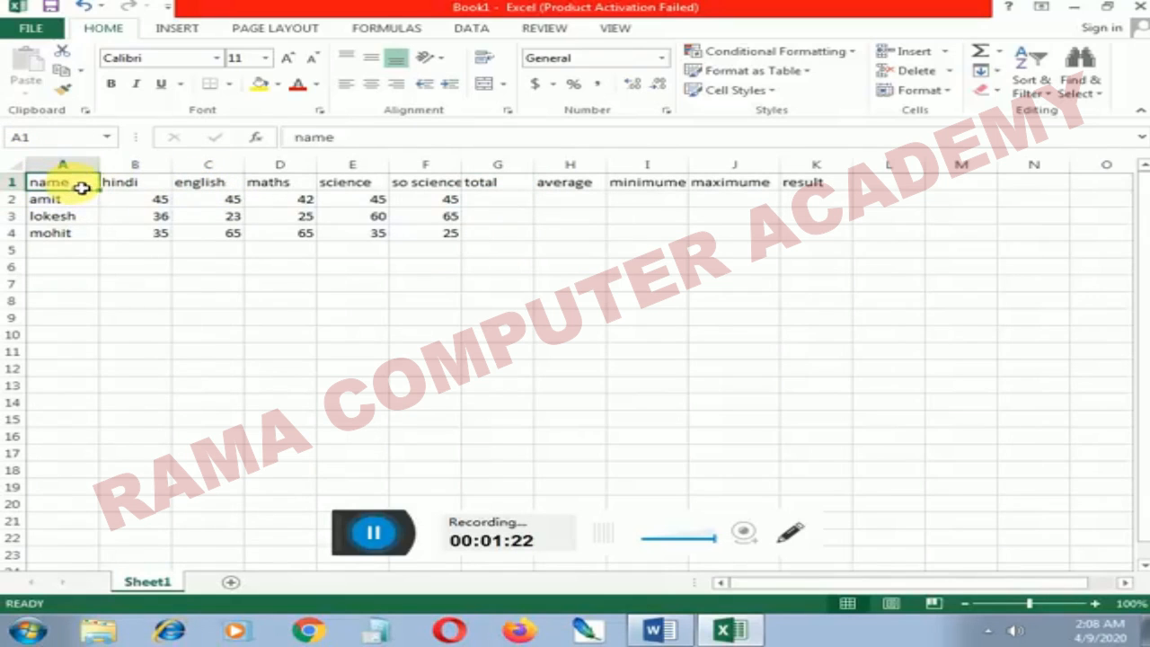
click(131, 199)
click(133, 184)
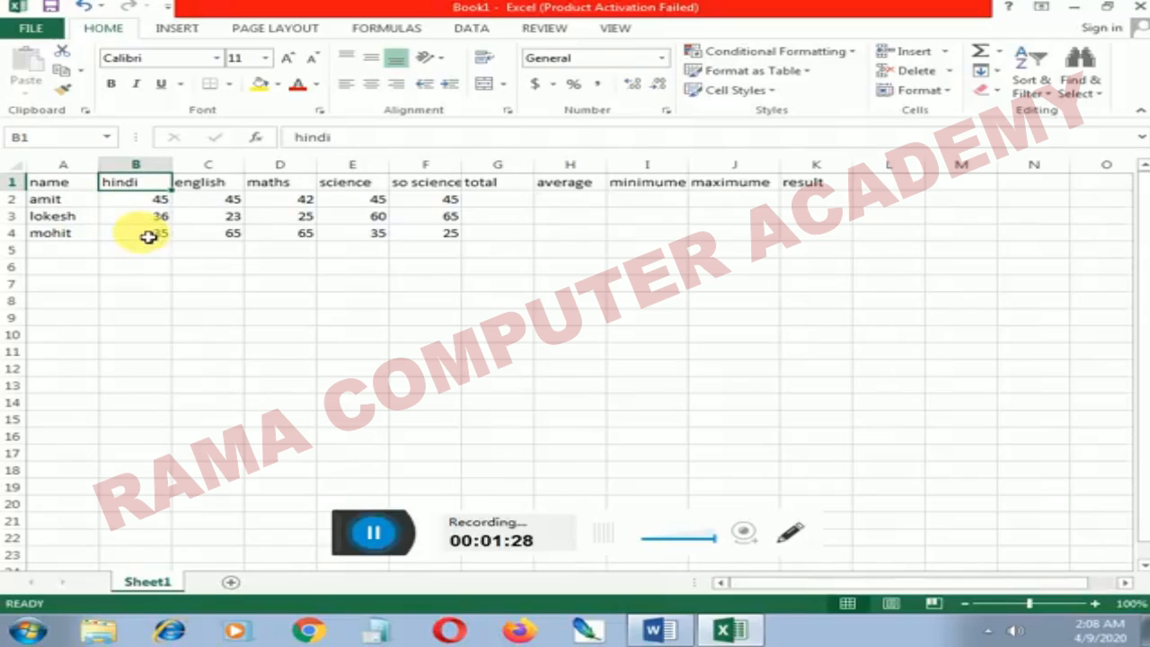
click(208, 166)
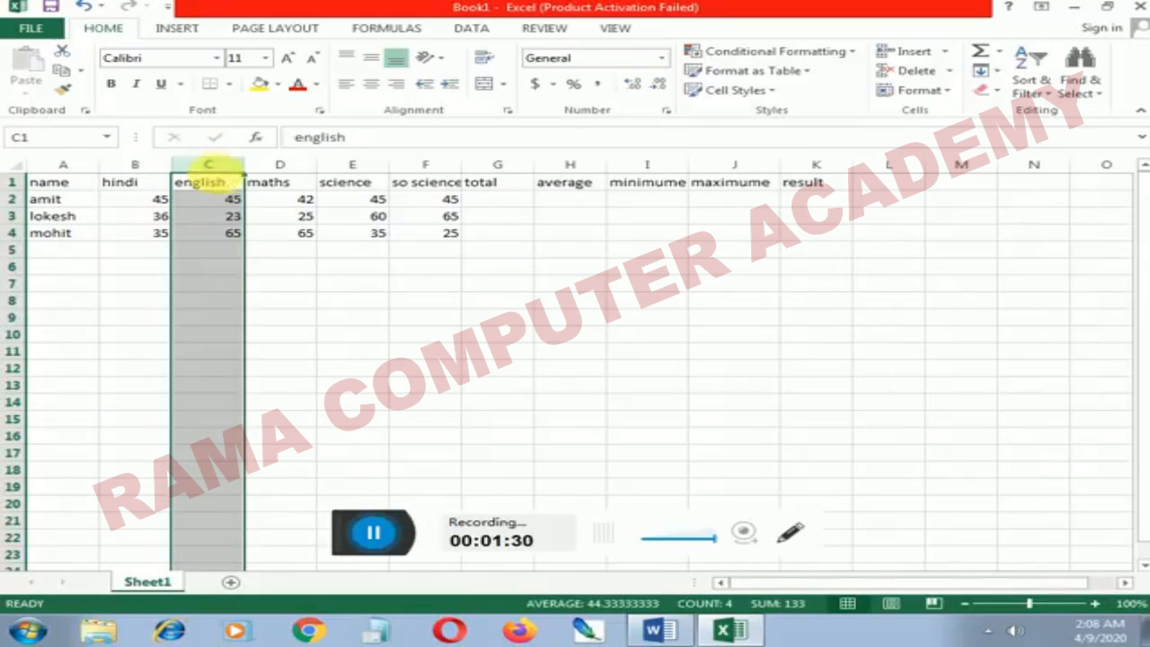
click(280, 166)
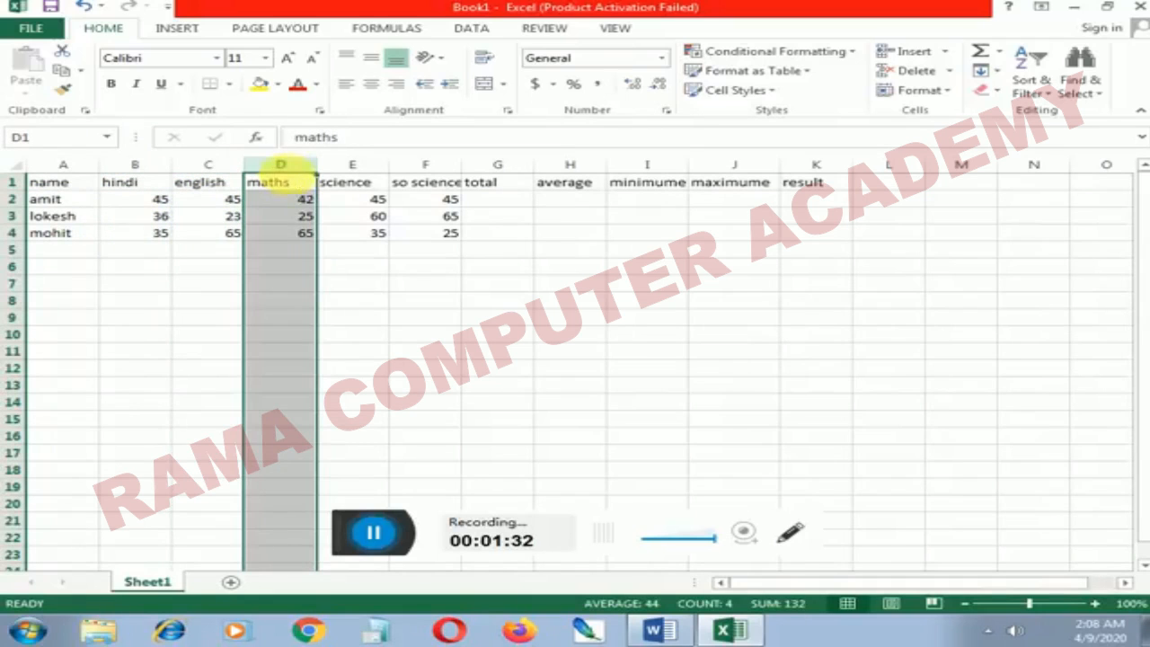
click(352, 164)
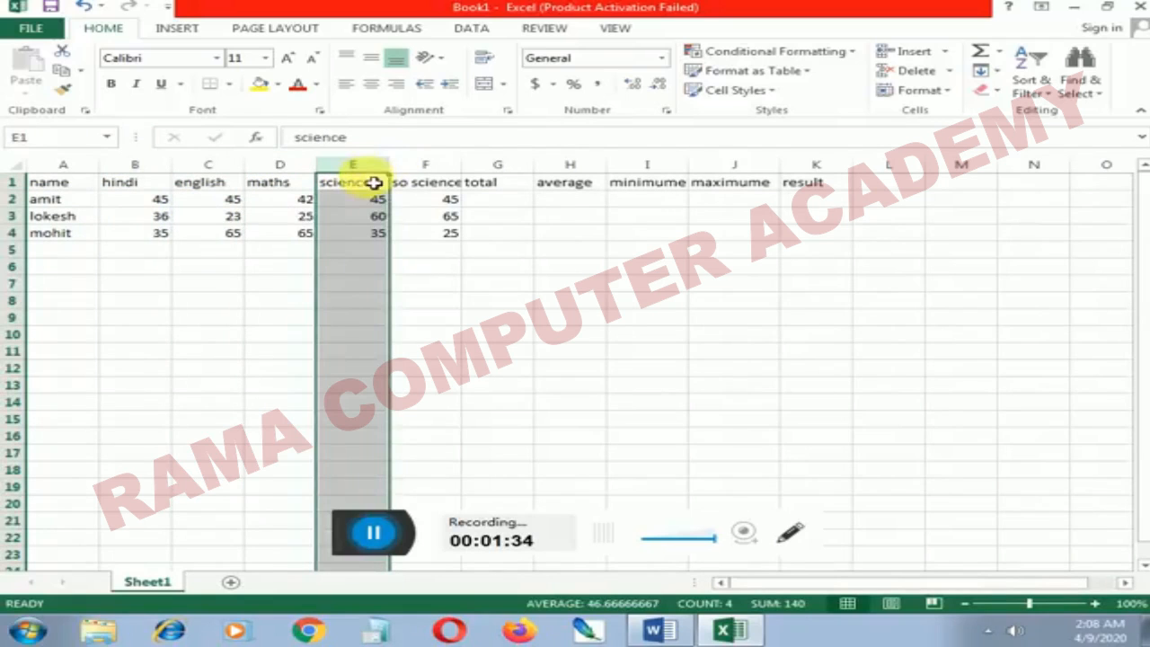
click(427, 165)
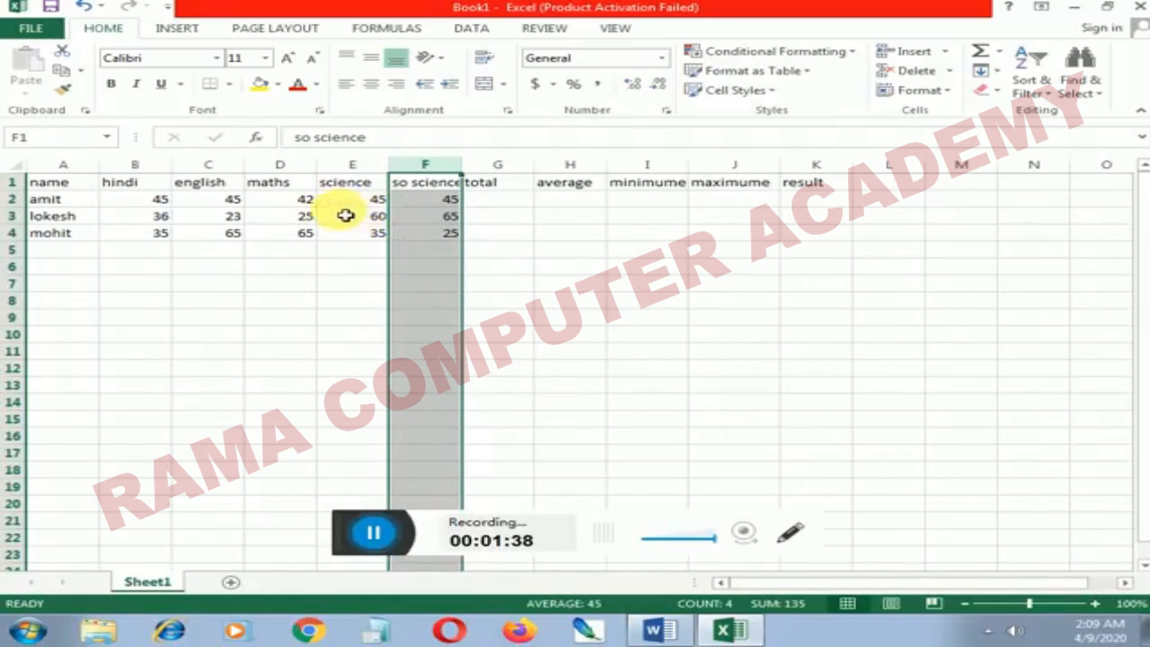
click(48, 203)
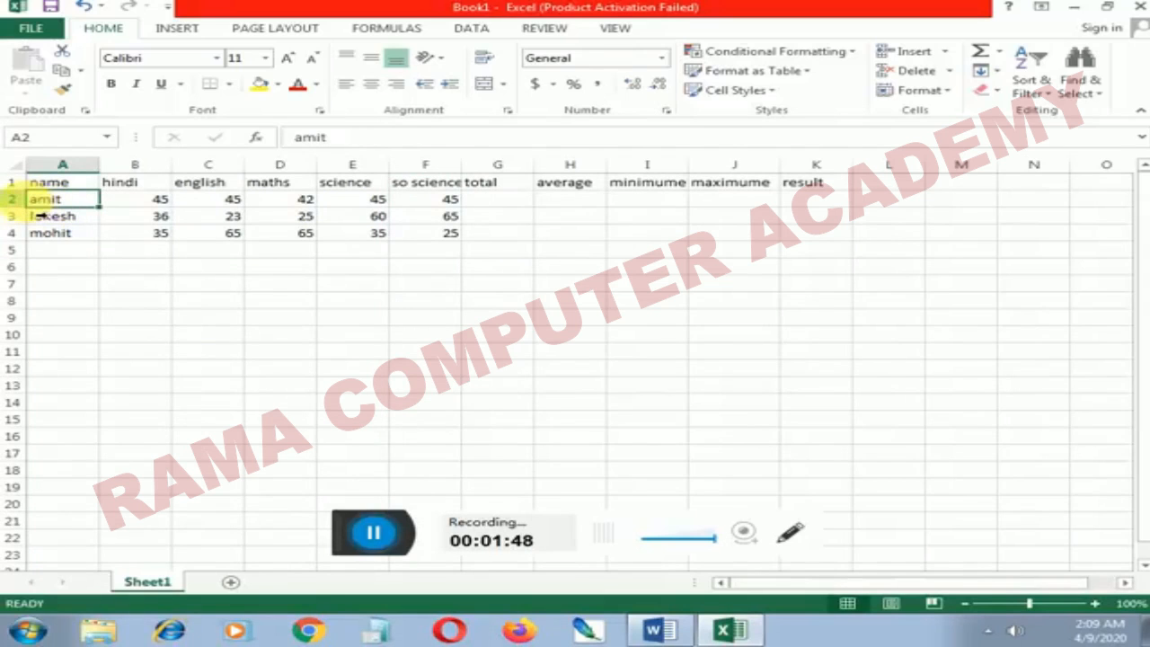
click(47, 219)
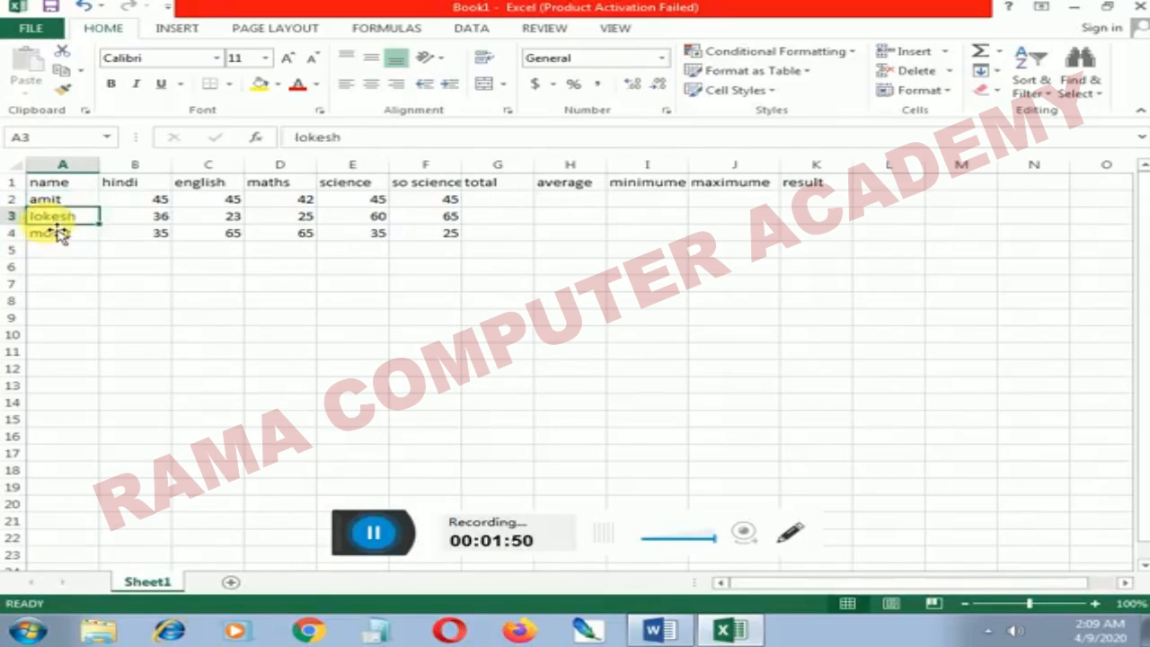
click(46, 237)
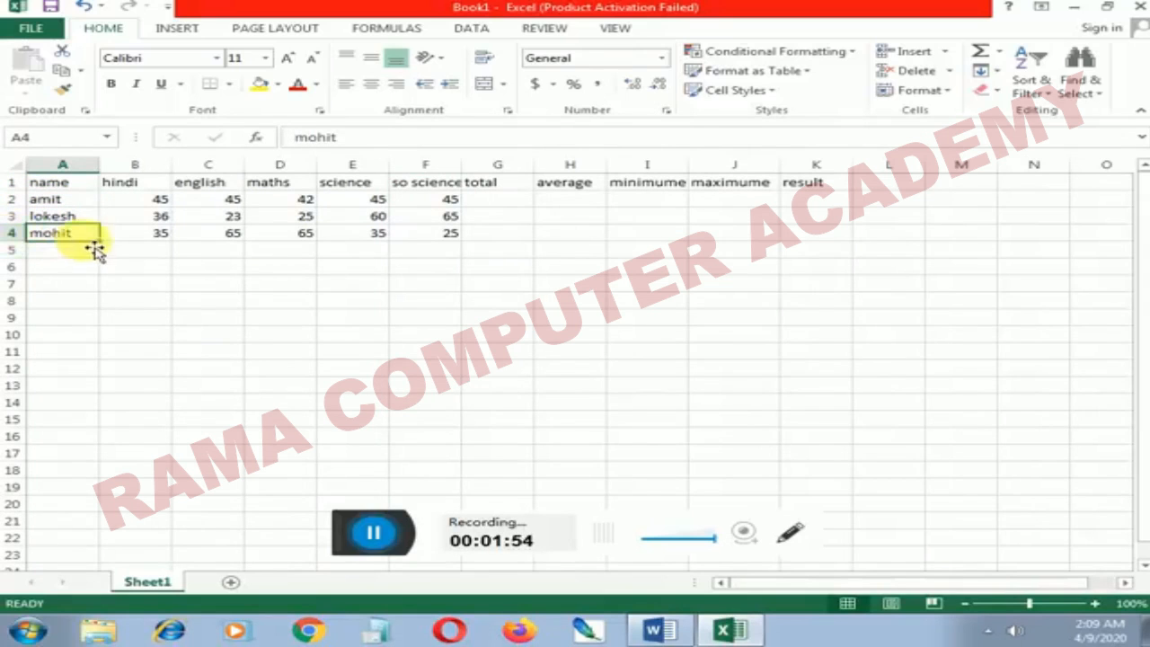
Step: Enter the formula =b2+c2+d2+e2+f2 in G2 to total the first student's five subject marks
click(484, 203)
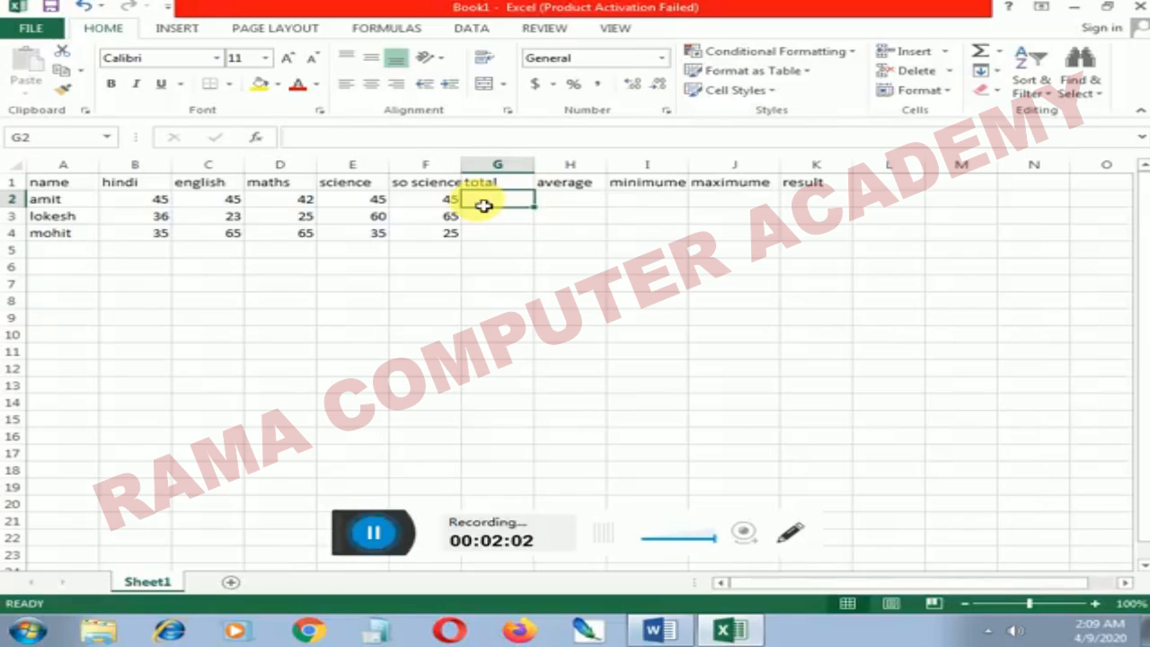
click(1042, 603)
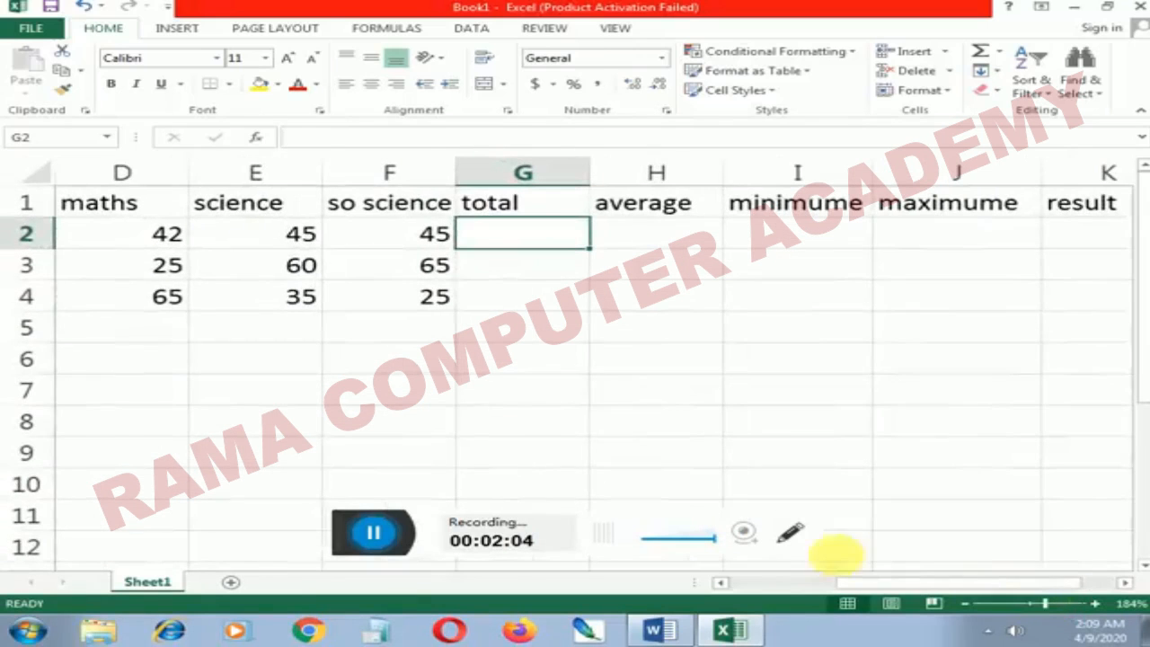
click(1031, 604)
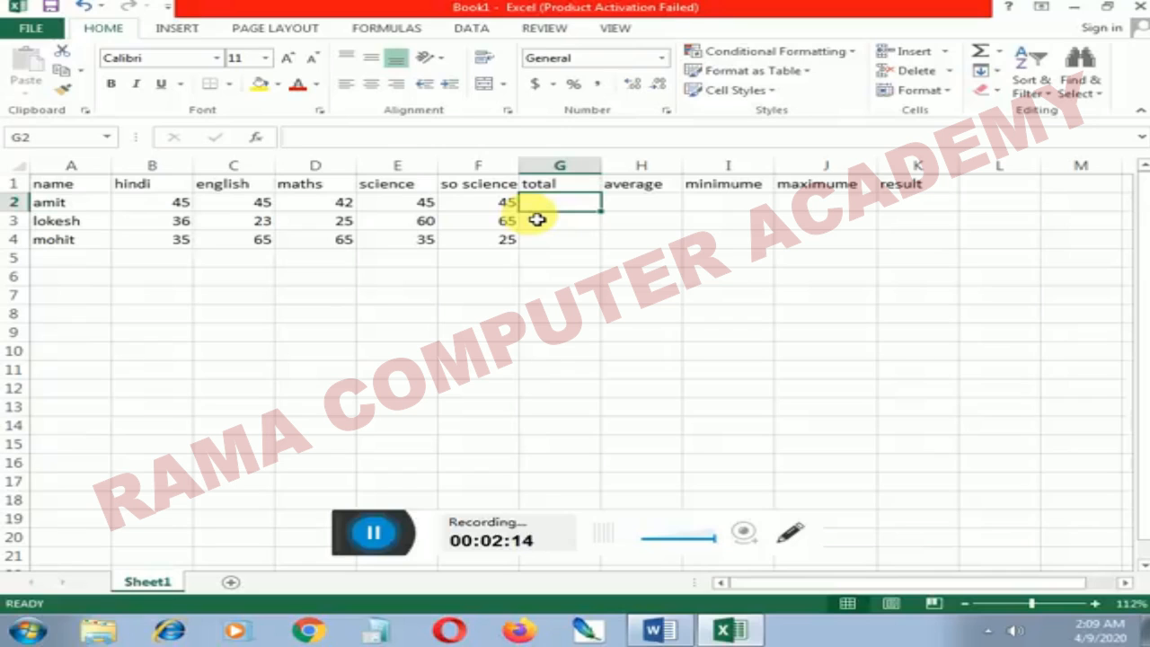
text(=)
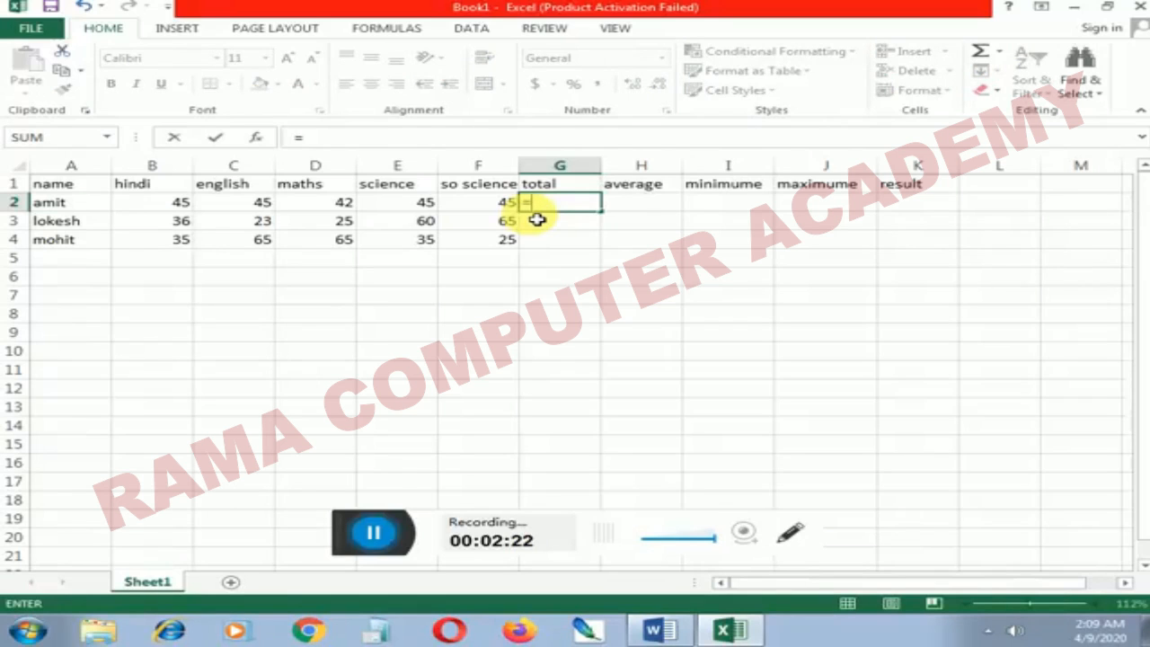
text(b)
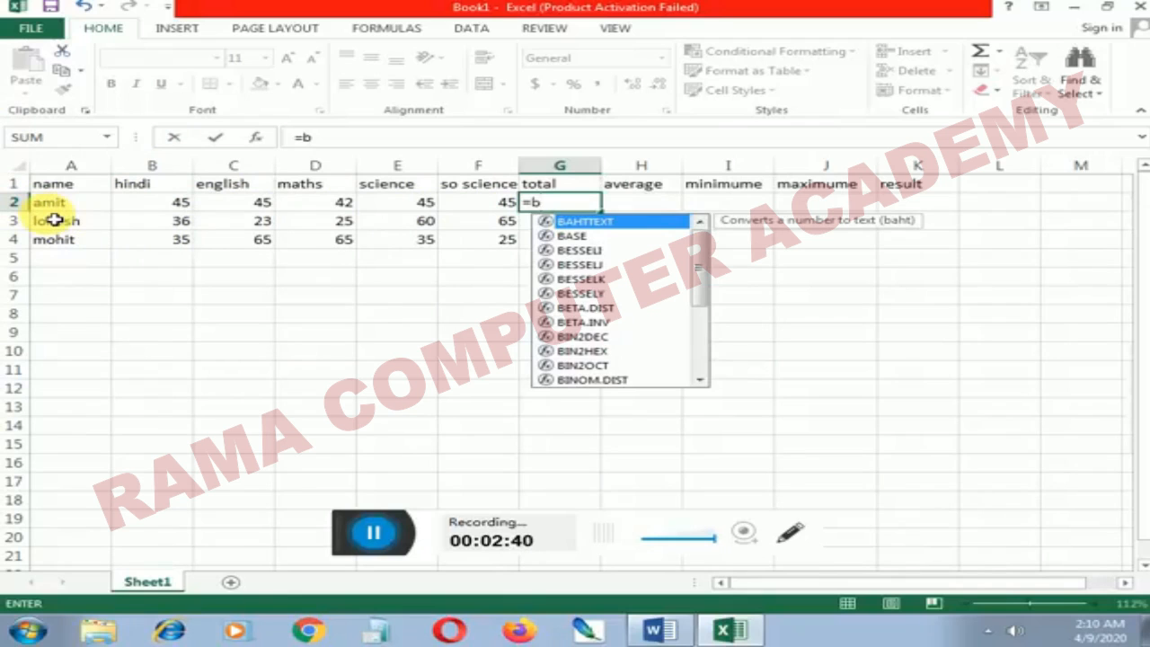
text(2)
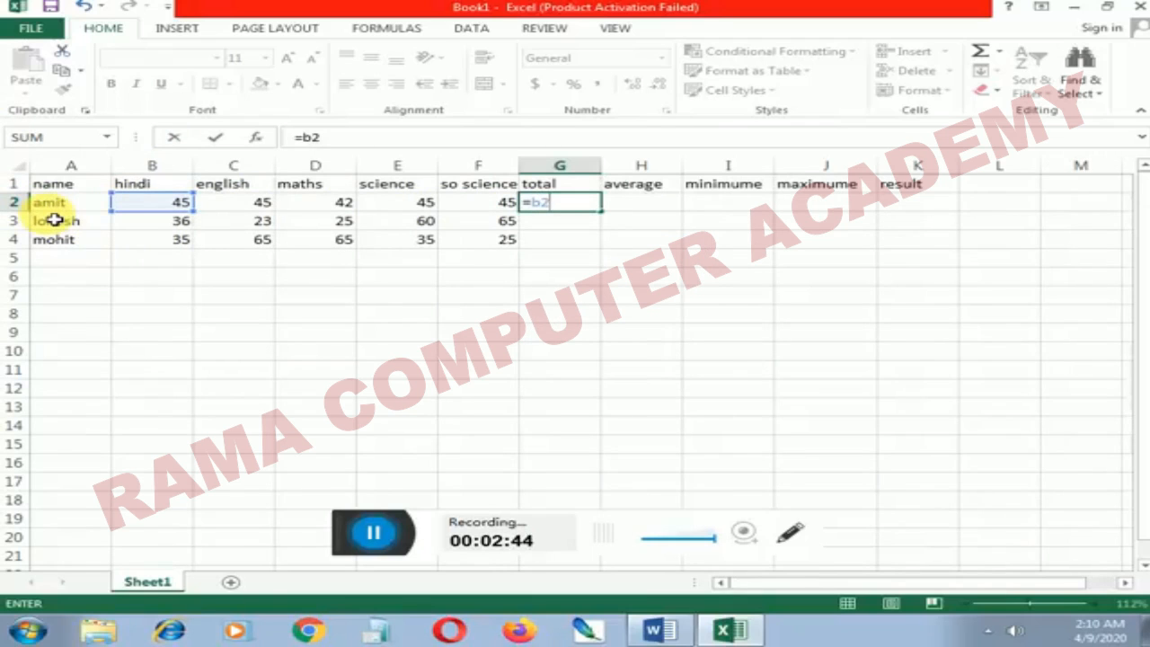
text(+c)
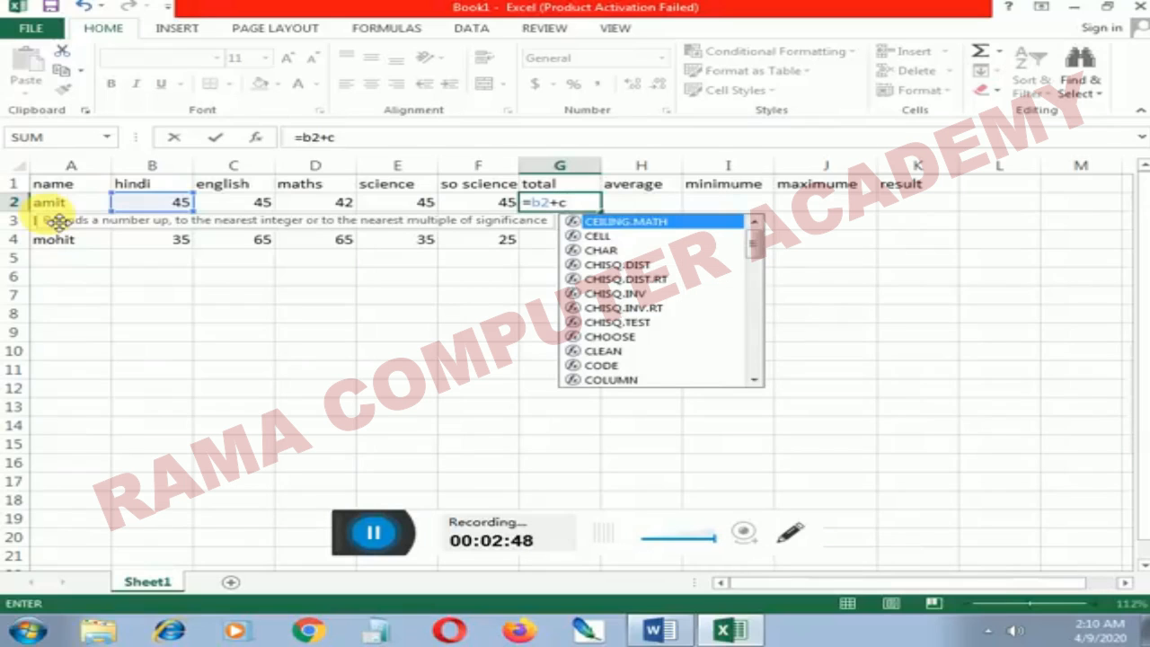
text(2)
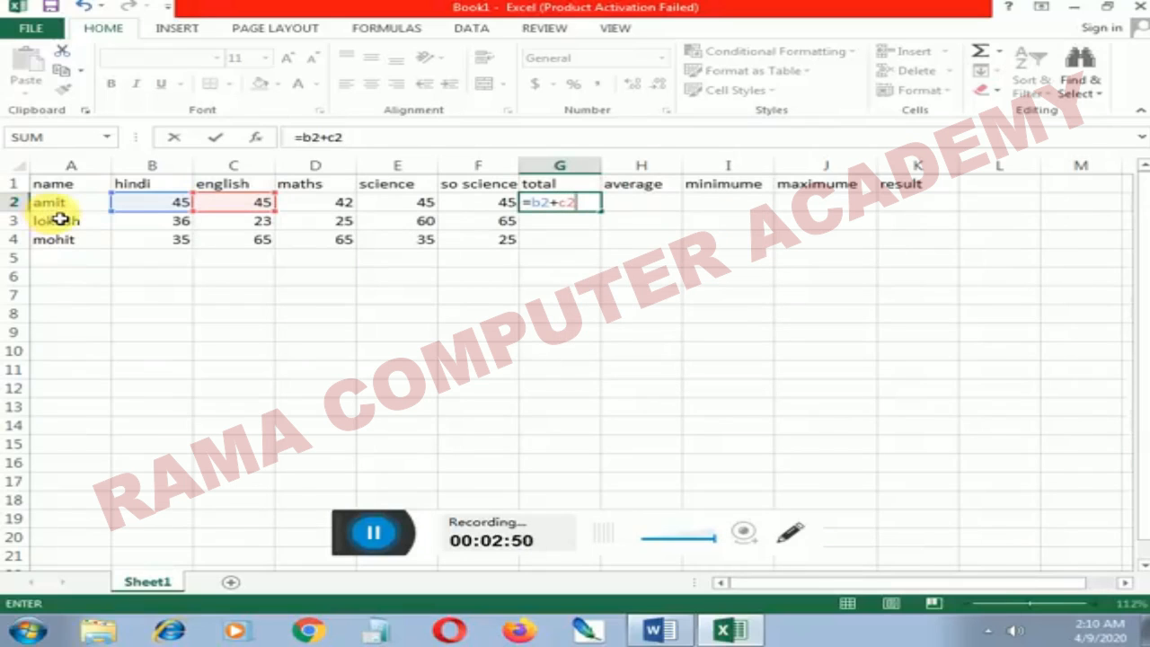
text(+d)
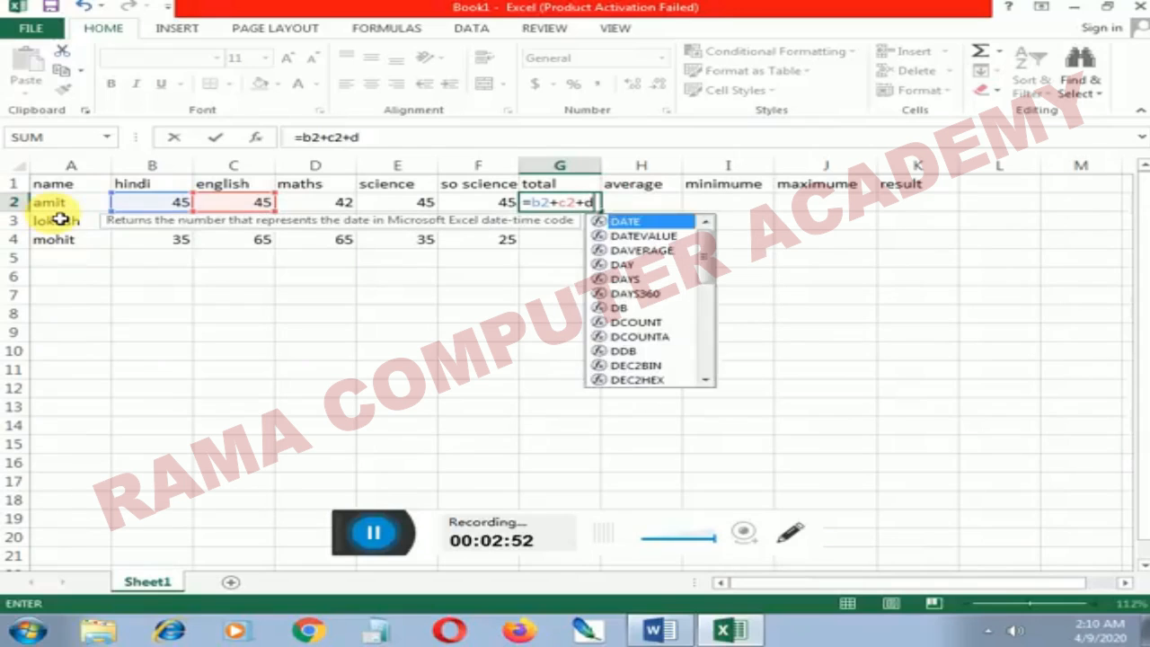
text(2)
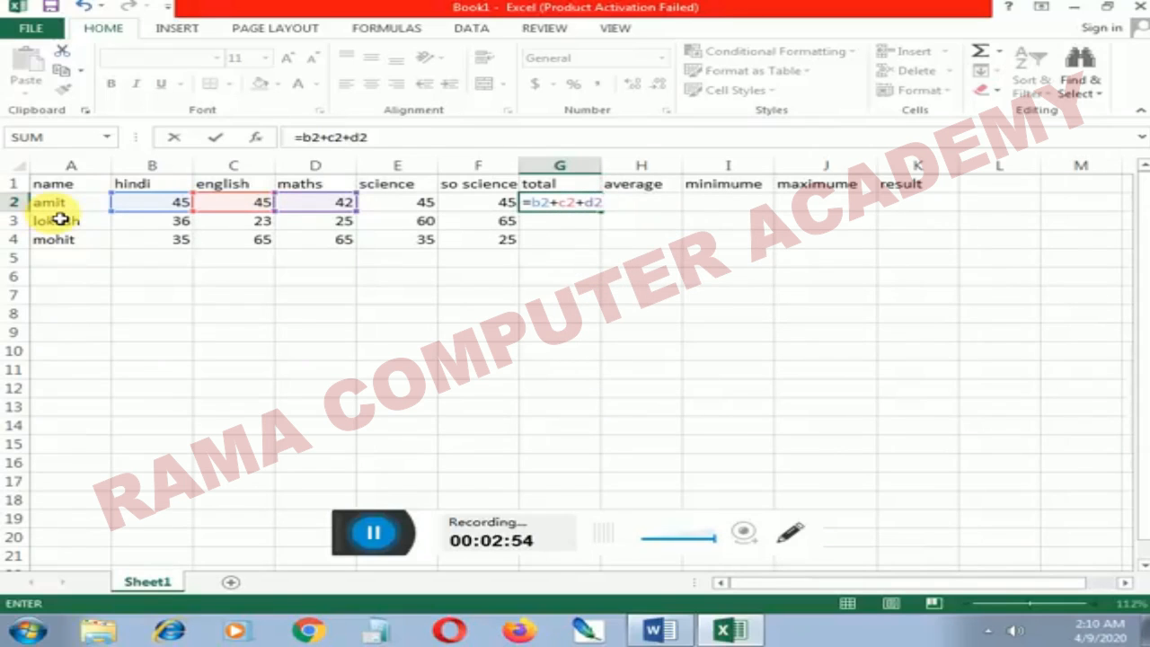
text(+e2)
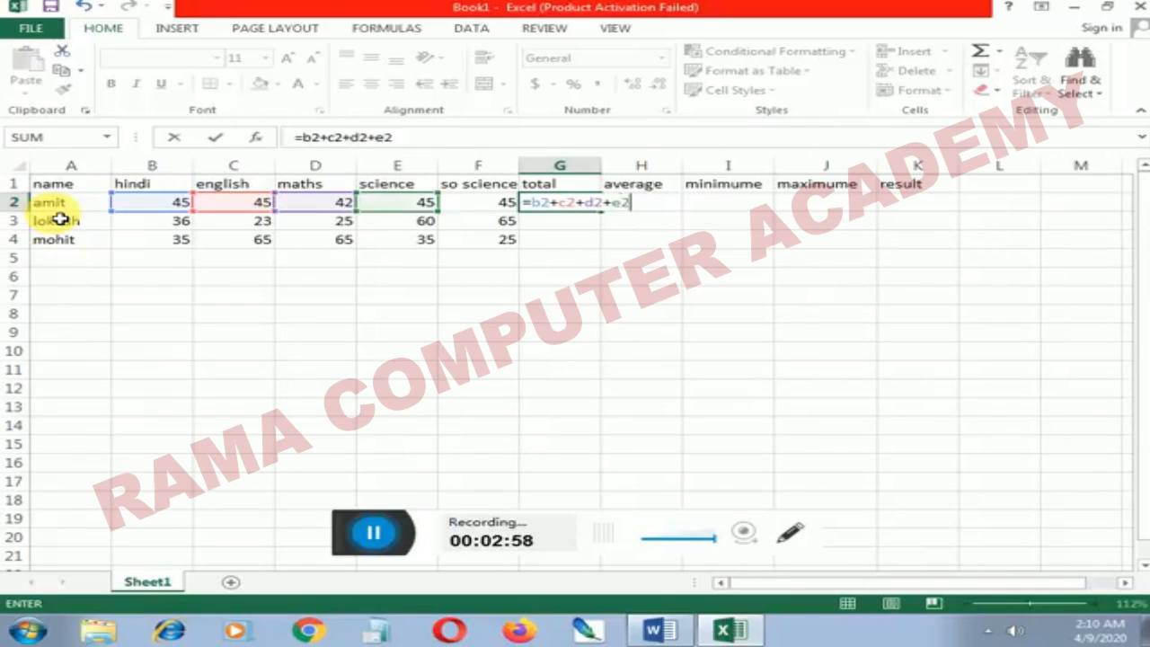
text(+f2)
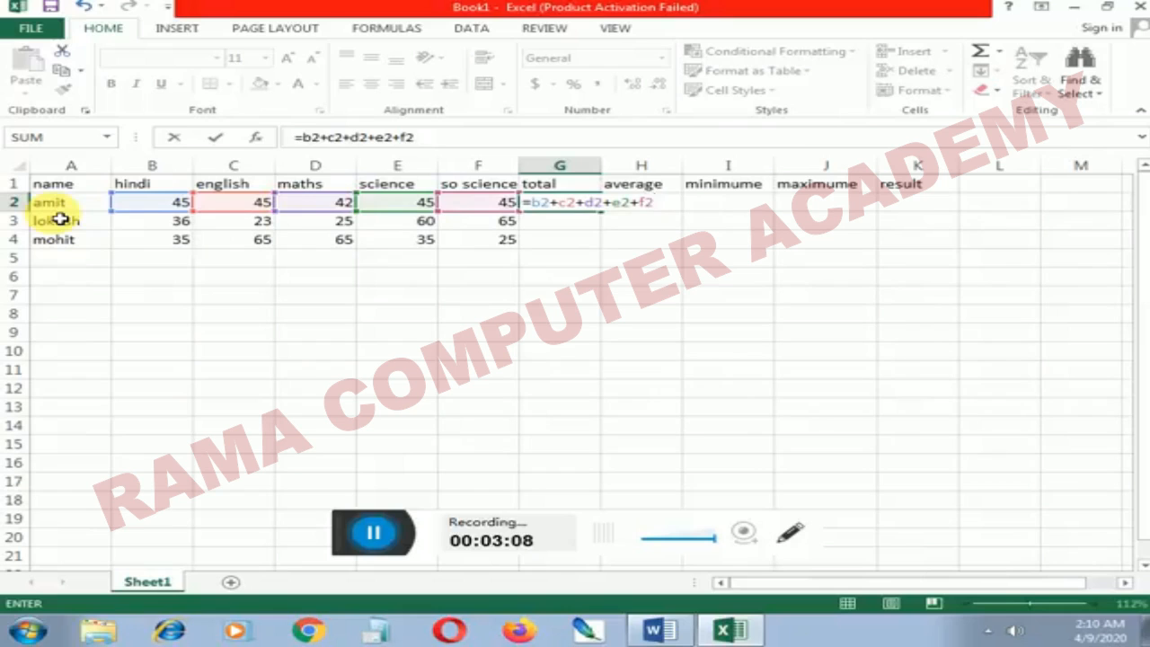
key(Return)
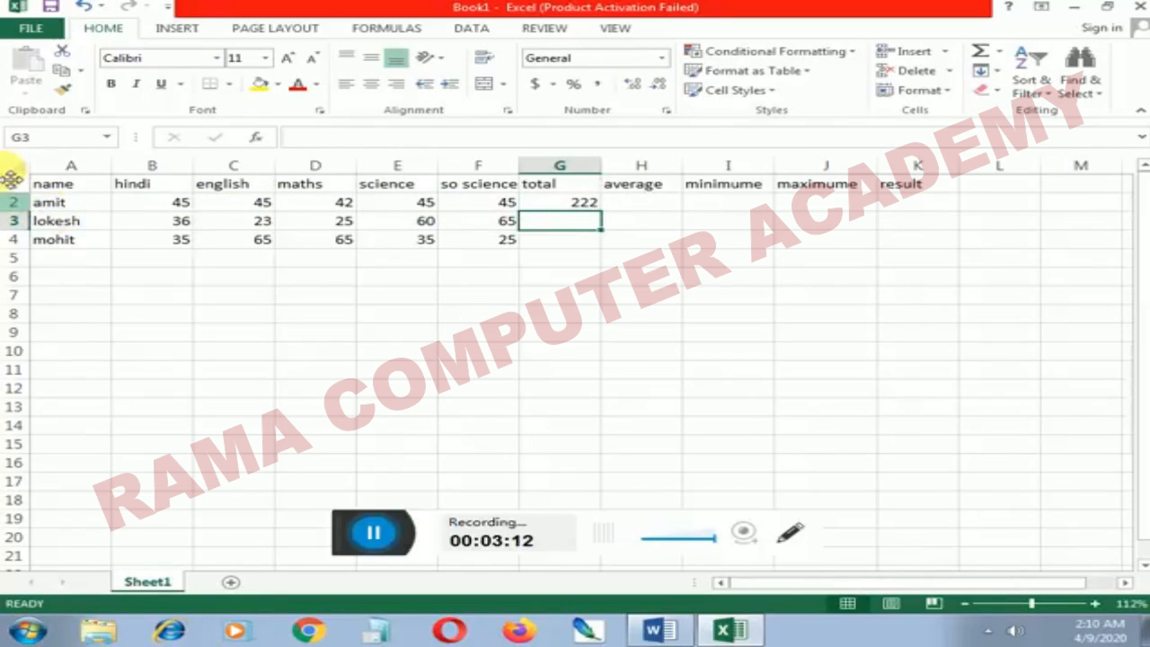
Step: Change the first student's maths mark in D2 to 24
click(327, 209)
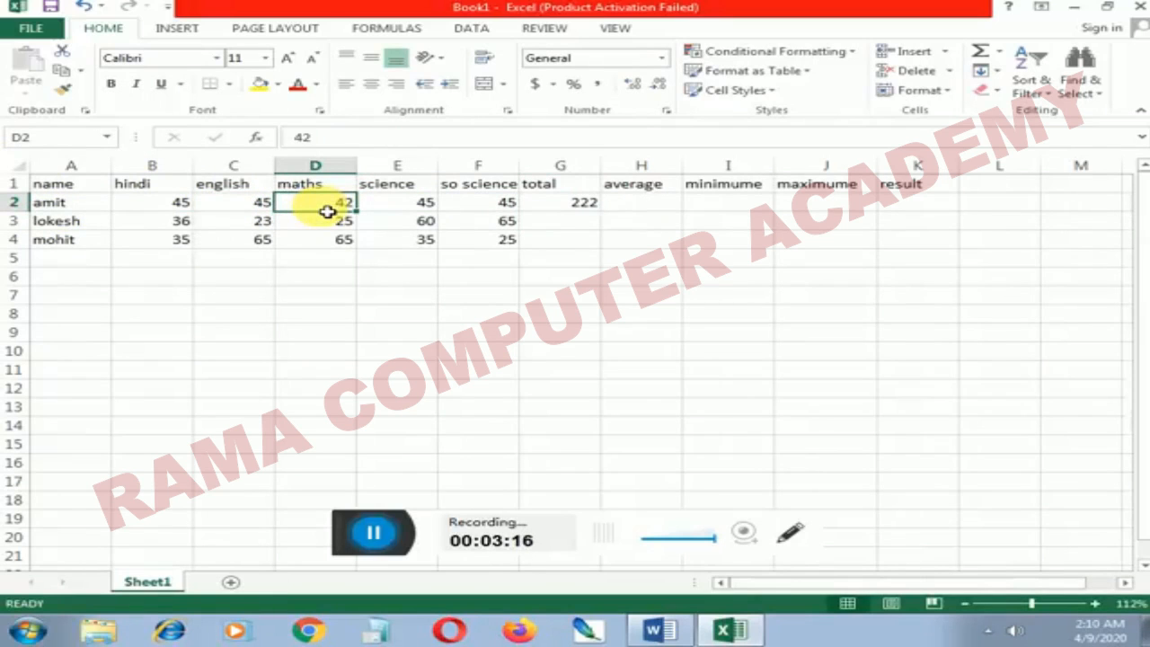
text(224)
key(BackSpace)
key(BackSpace)
text(4)
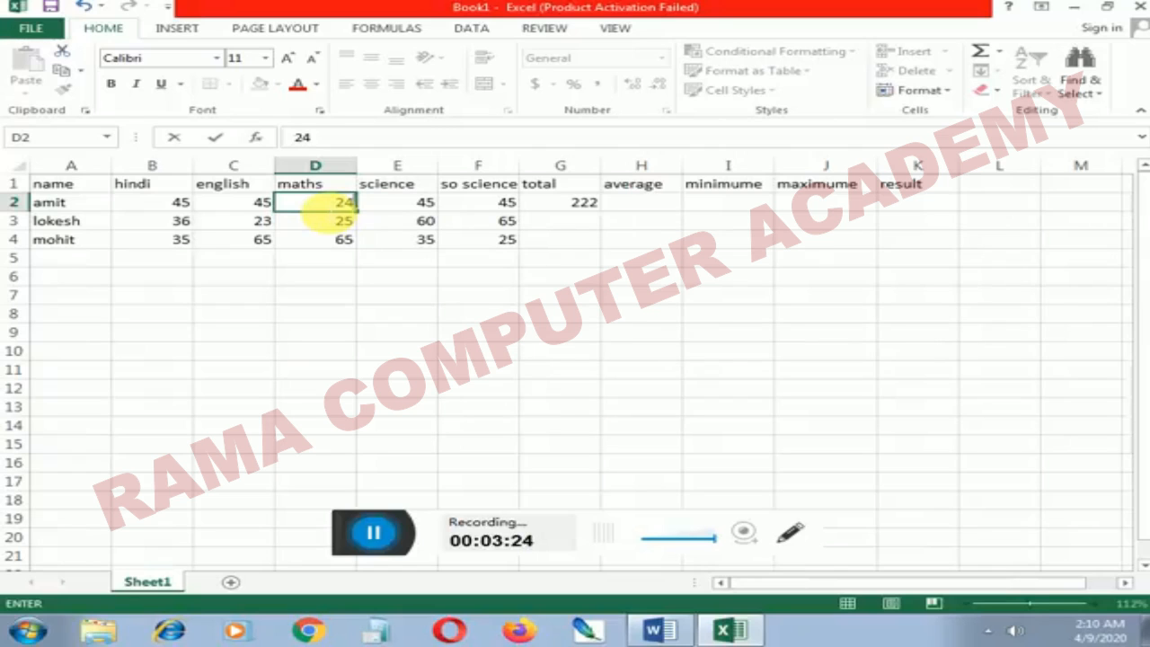
key(Return)
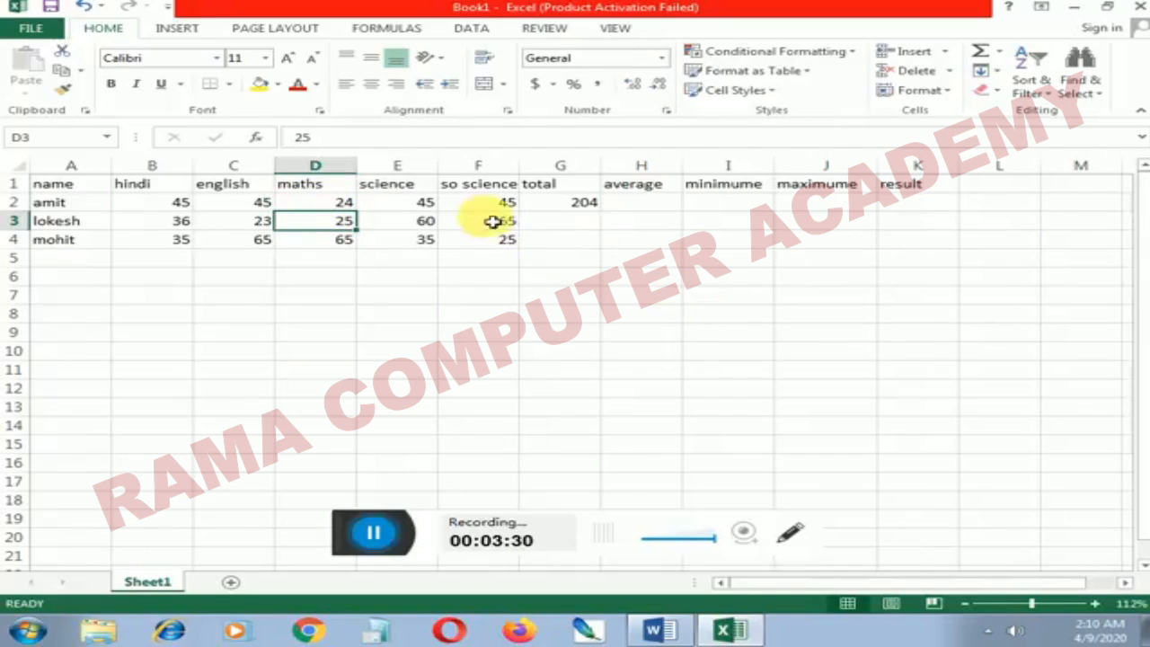
Step: Fill the total formula from G2 down through G4 for the remaining students
click(569, 206)
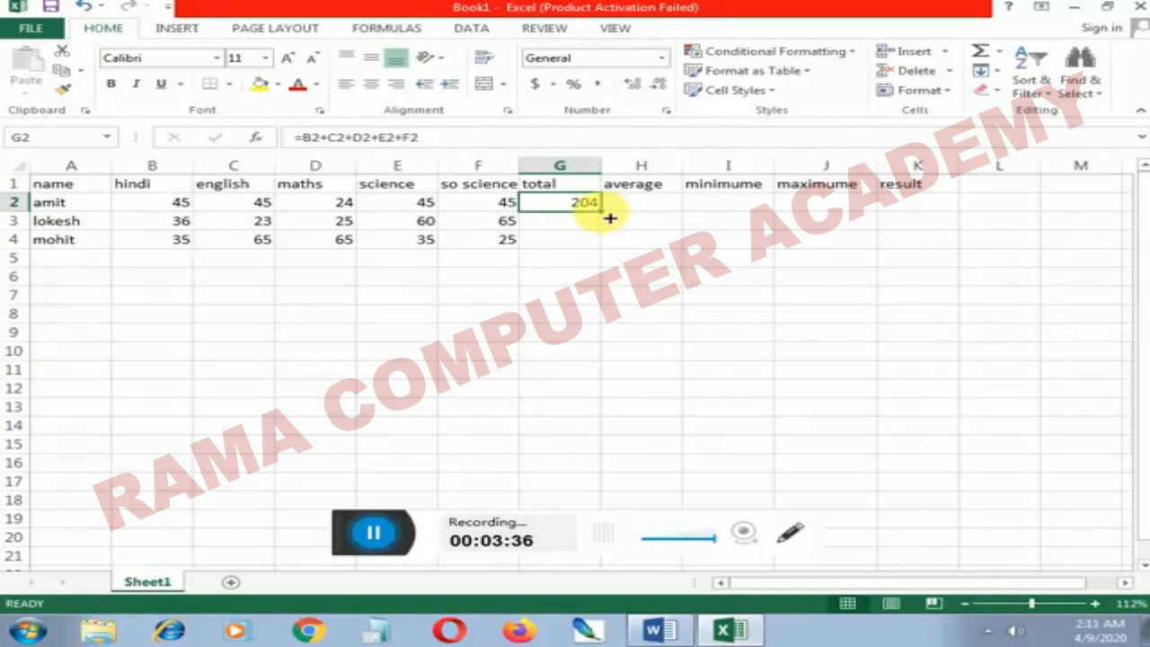
drag(610, 218, 611, 243)
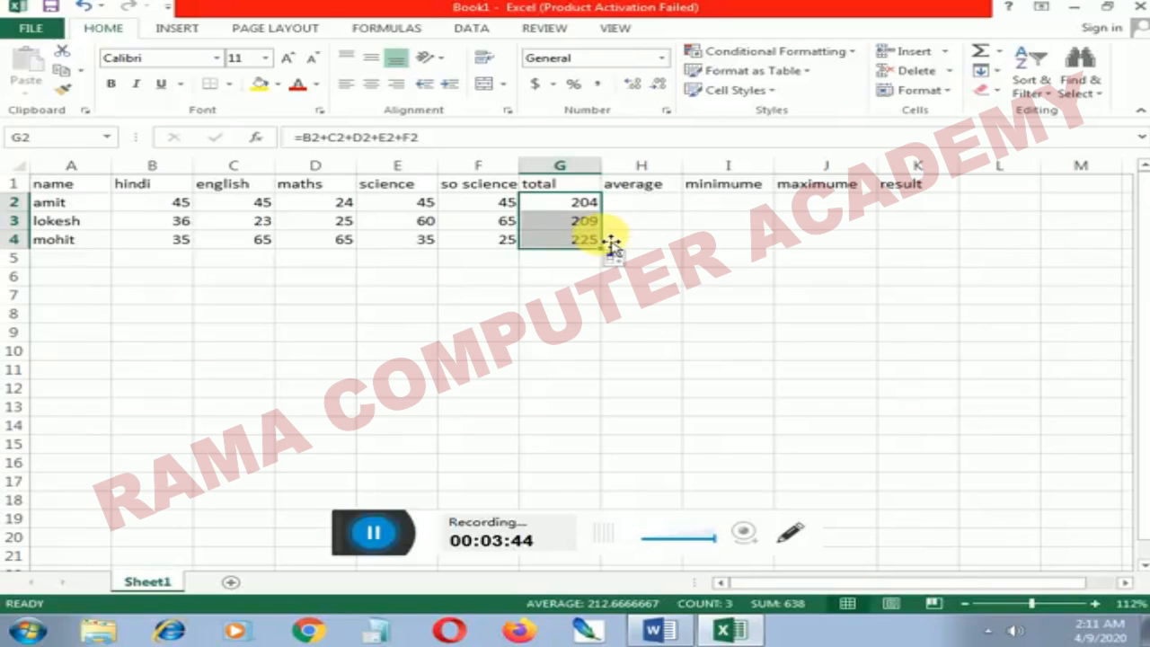
click(562, 278)
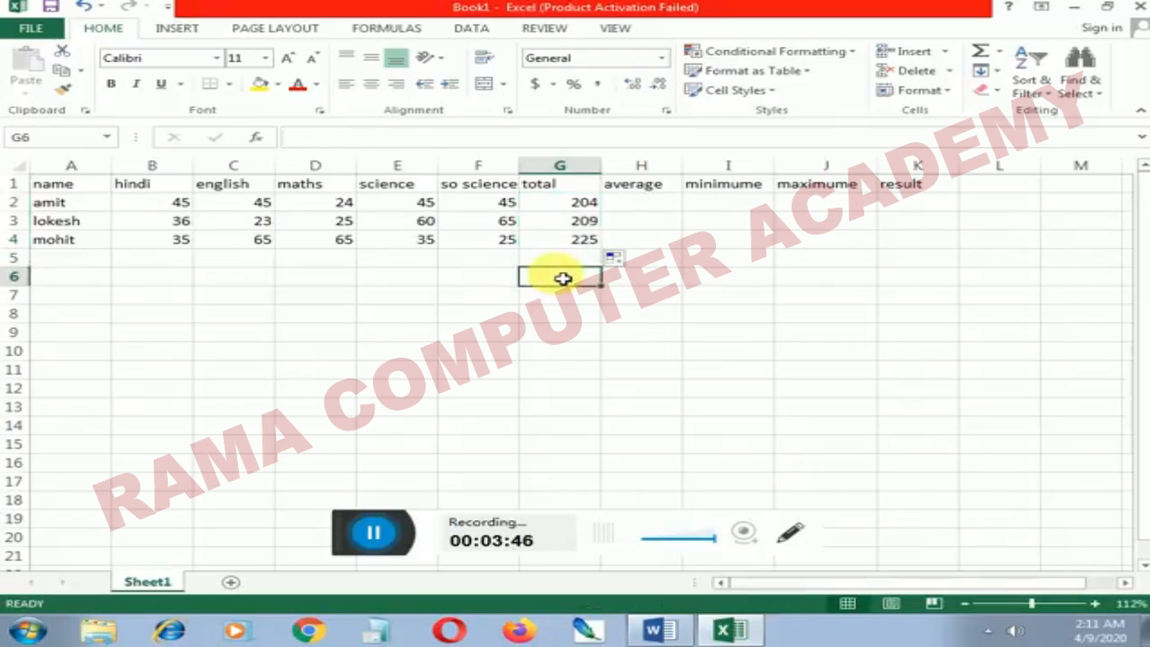
Step: Clear the filled totals in G3:G4, leaving the formula in G2
drag(582, 224, 586, 250)
key(Delete)
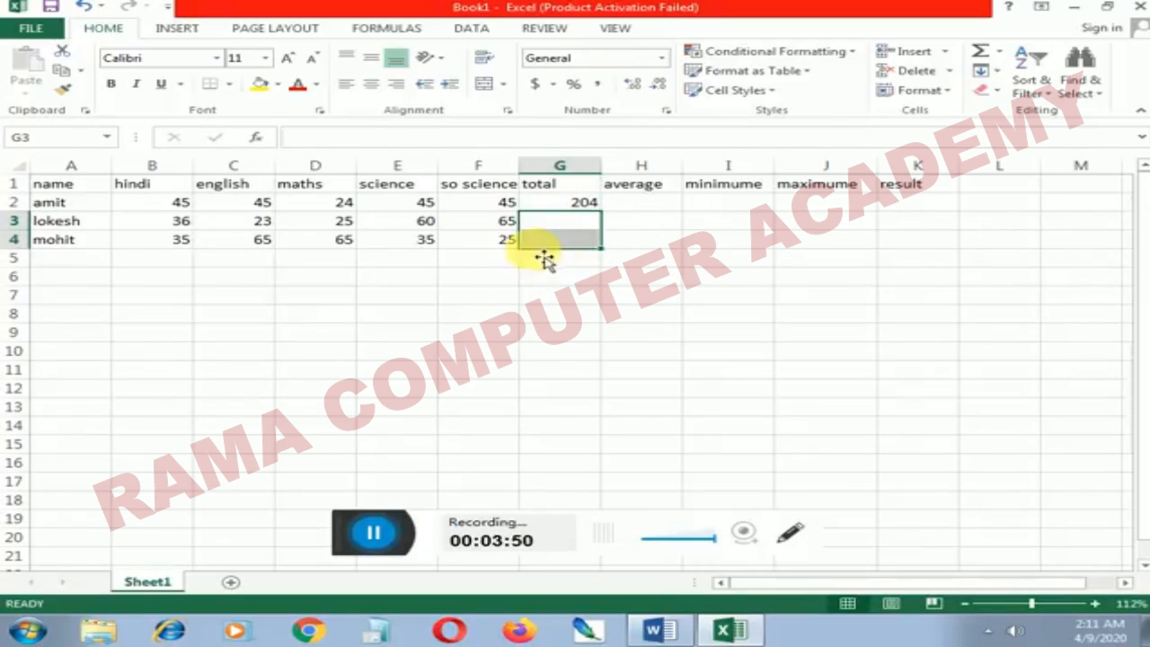
drag(555, 291, 570, 272)
Step: Total the second student's five subject marks in G3 with the formula =sum(b3:f3)
click(580, 229)
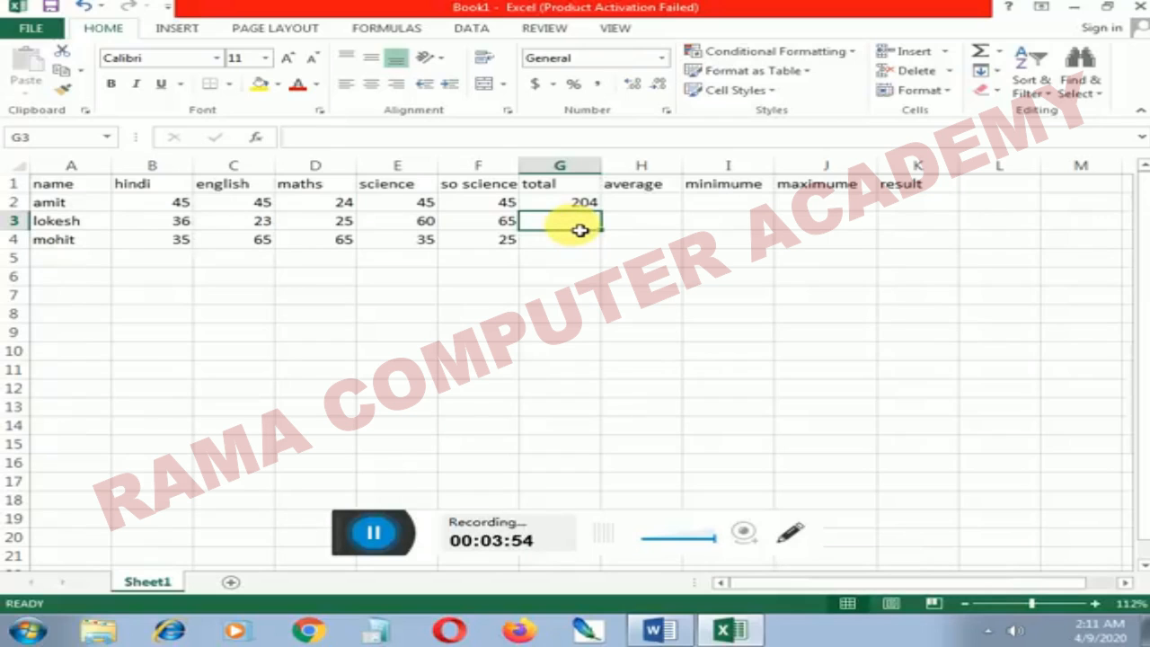
text(=s)
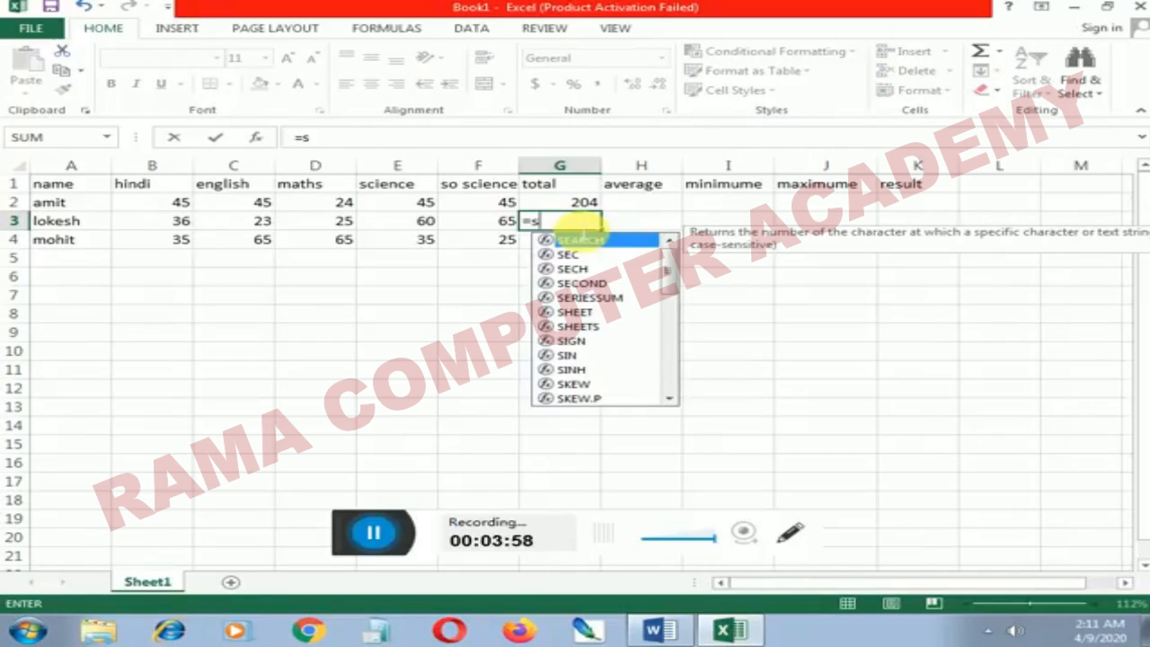
text(um)
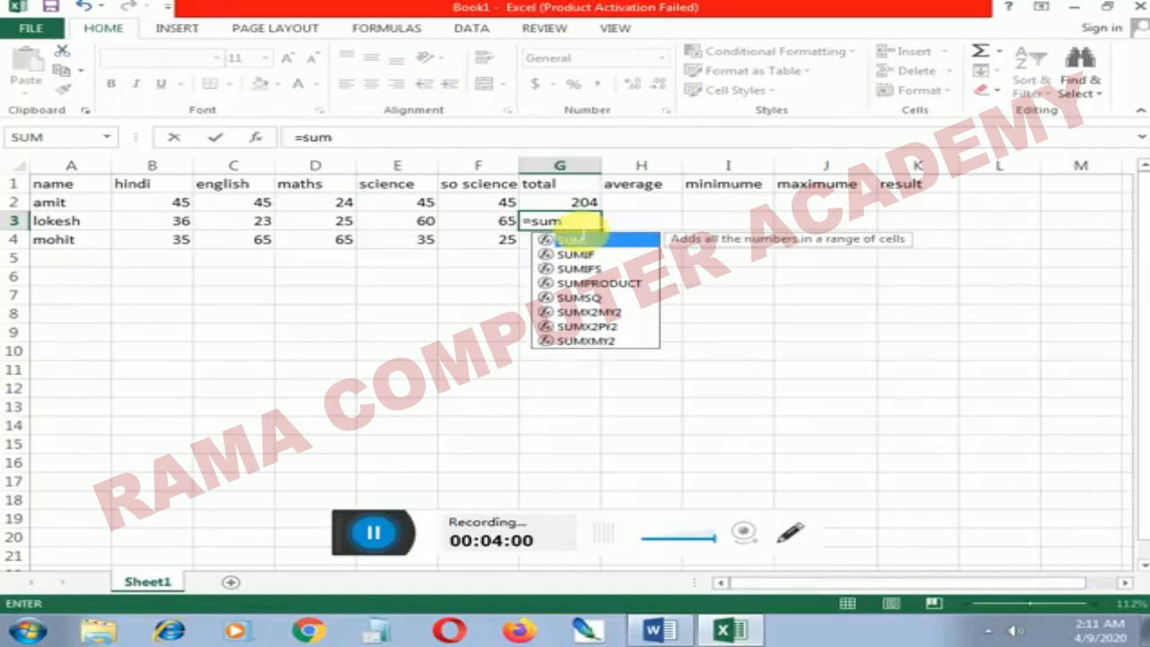
text(()
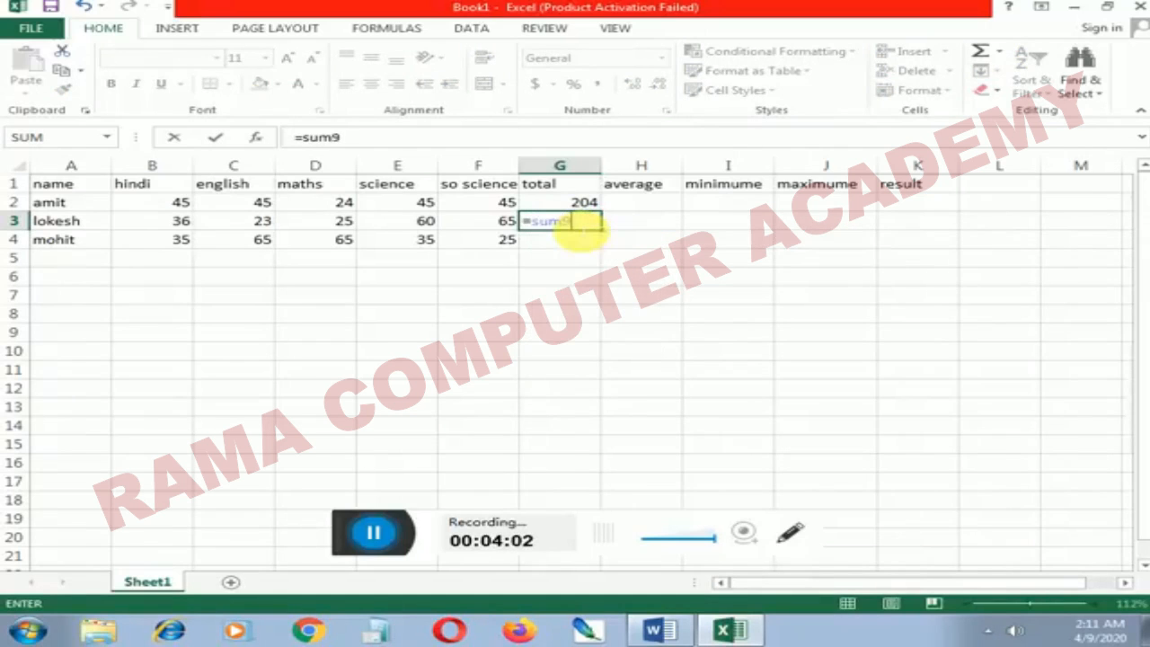
key(BackSpace)
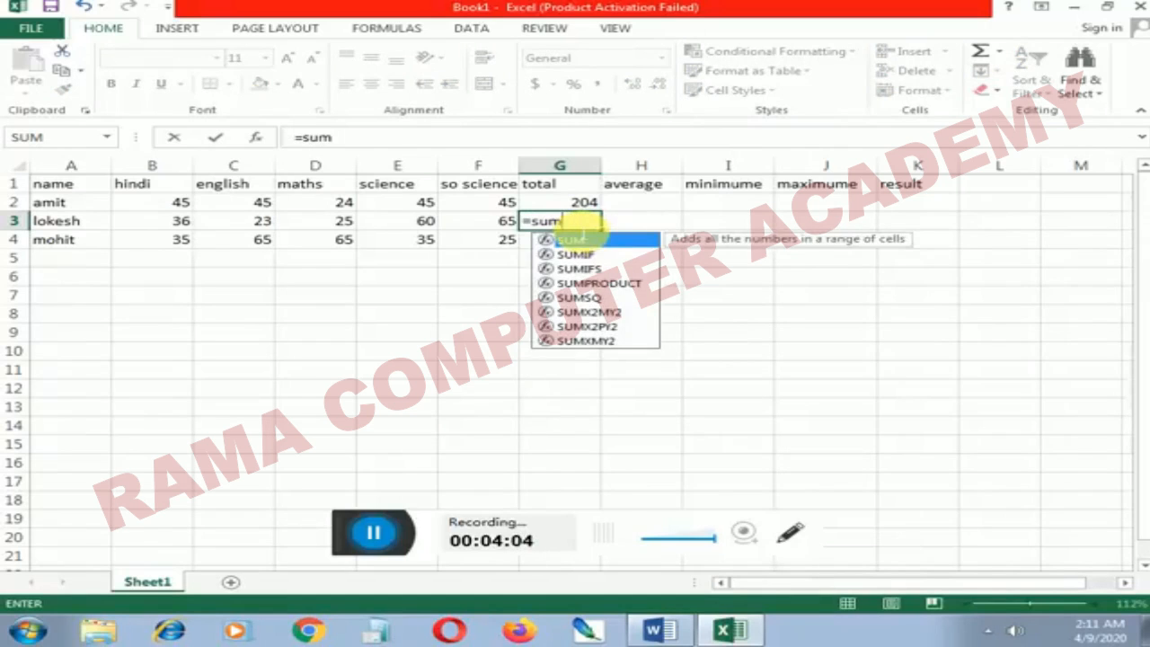
text(()
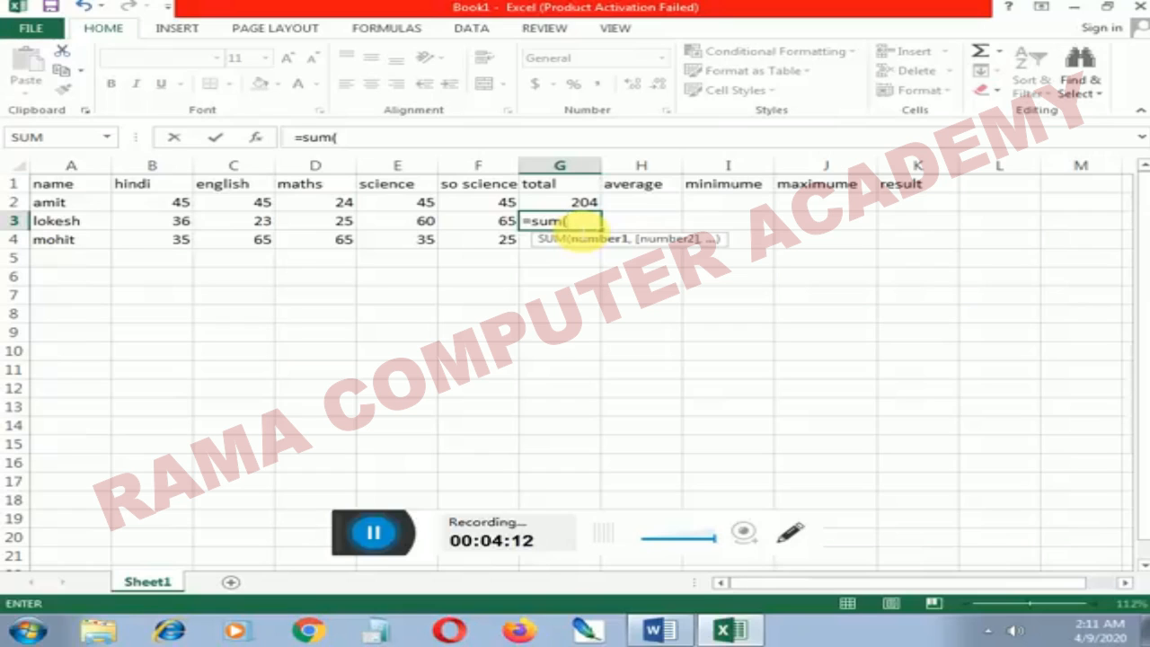
text(b)
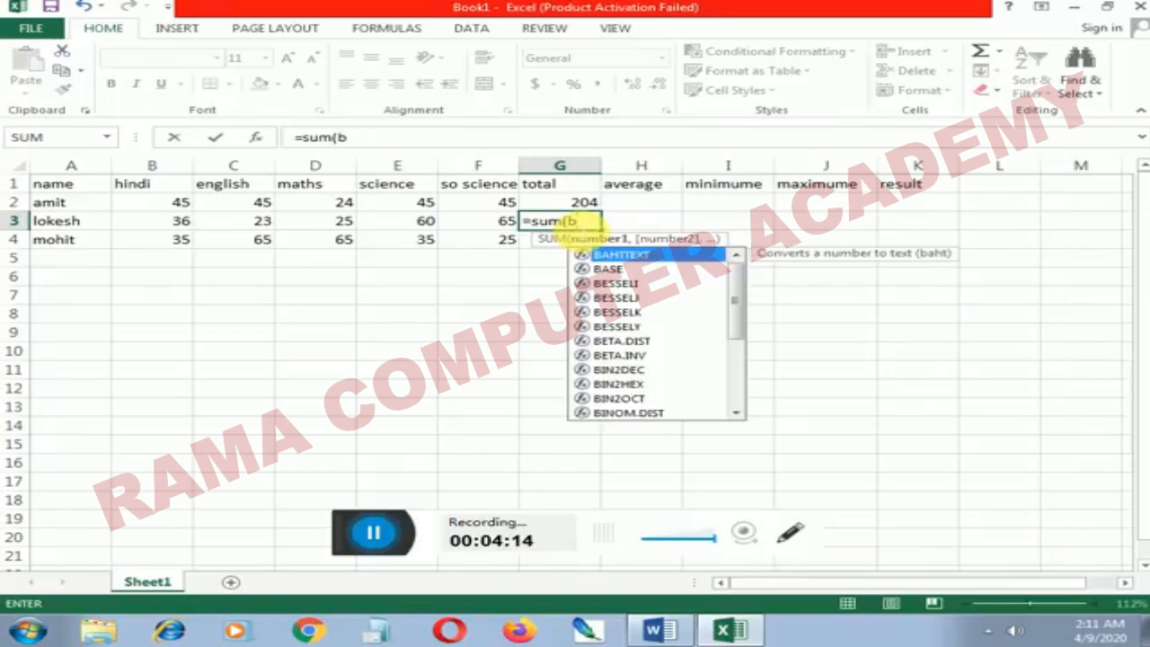
text(3:)
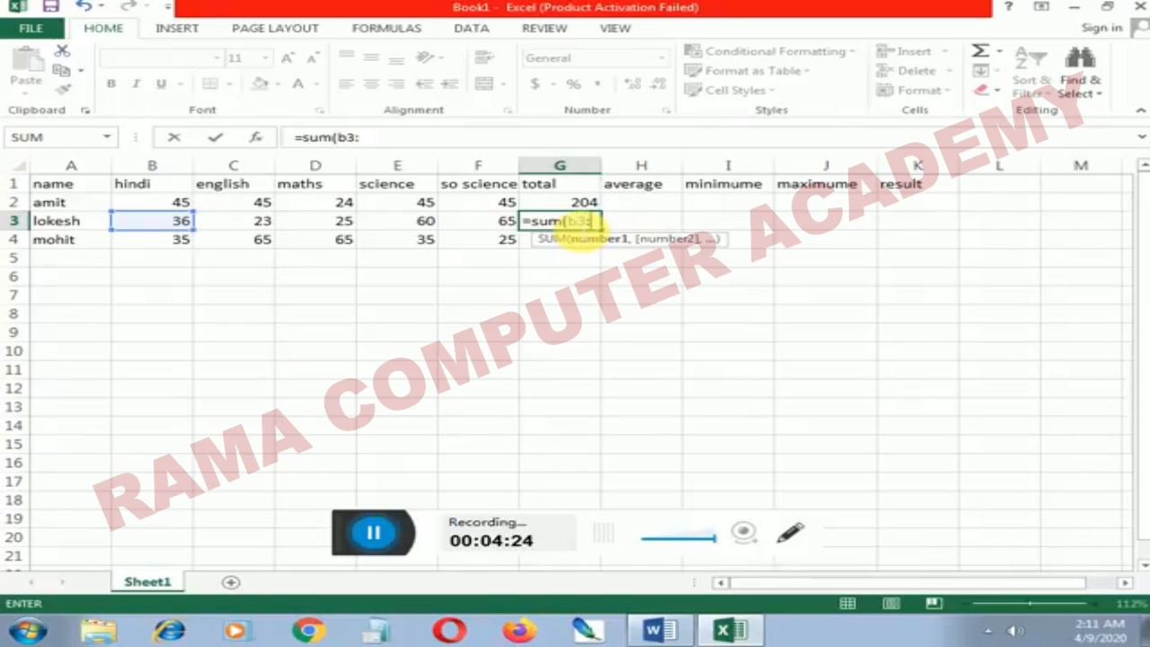
text(f)
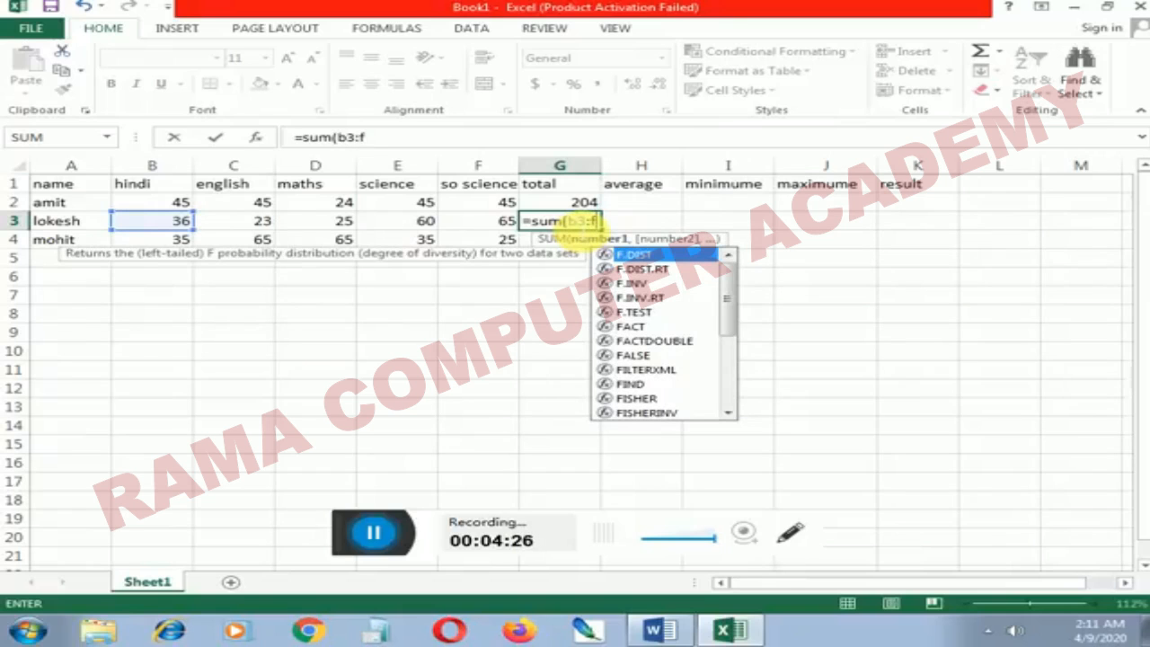
text(3)
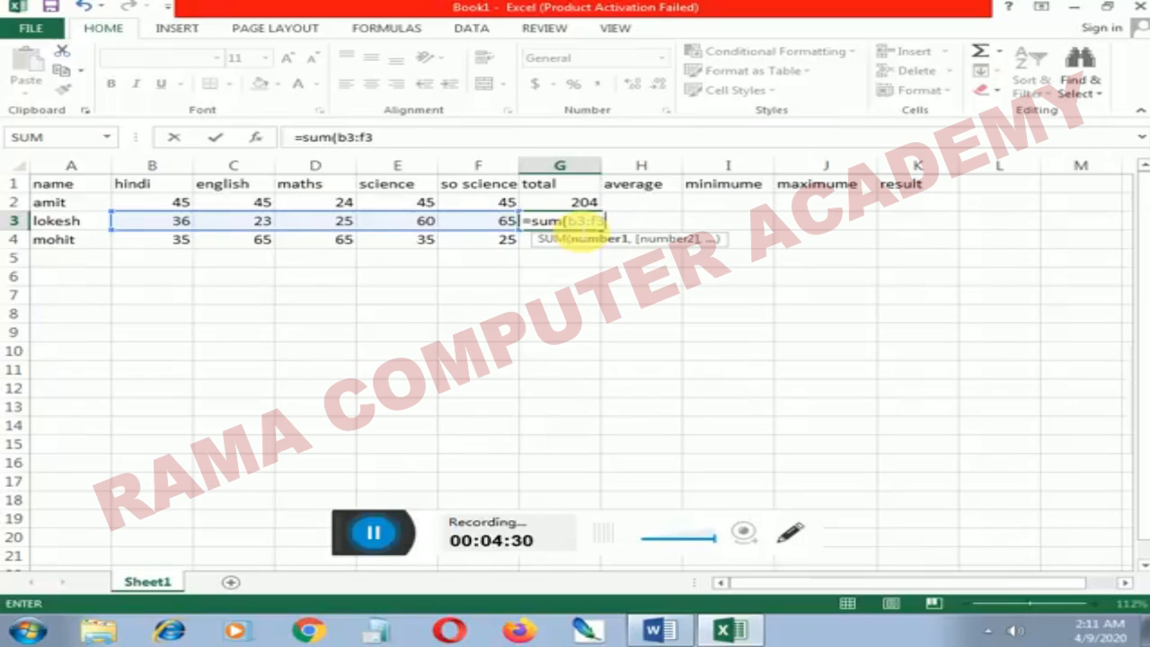
text())
key(Return)
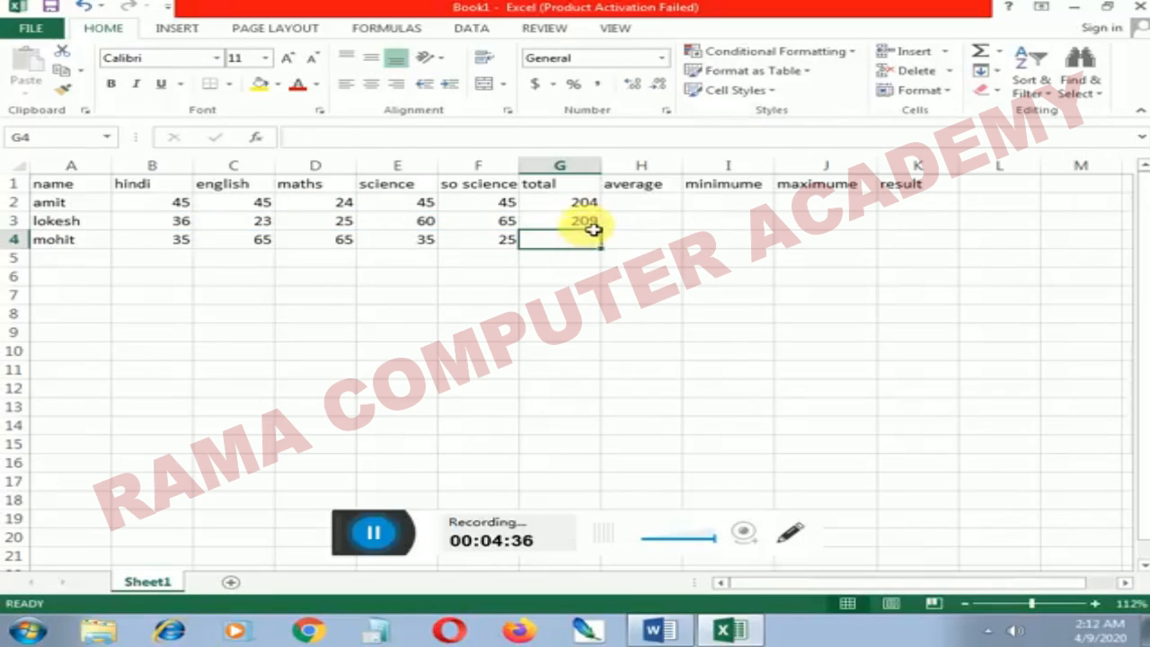
click(593, 227)
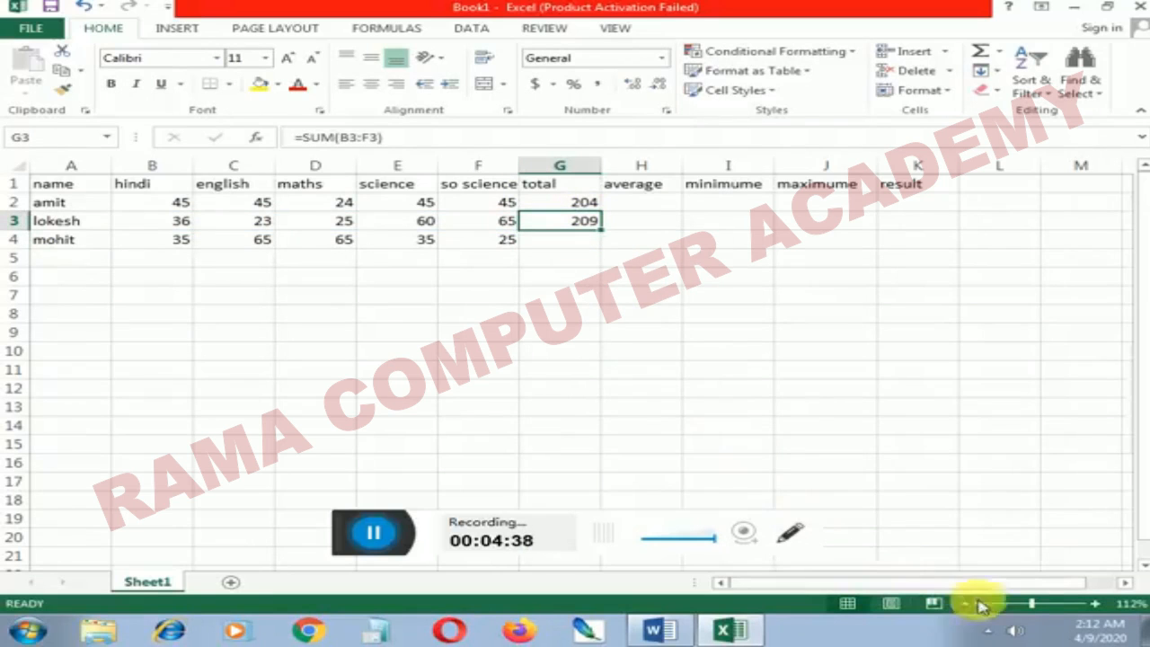
Step: Calculate the first student's average mark in H2 with the formula =AVERAGE(B2:F2)
drag(1034, 603, 1044, 604)
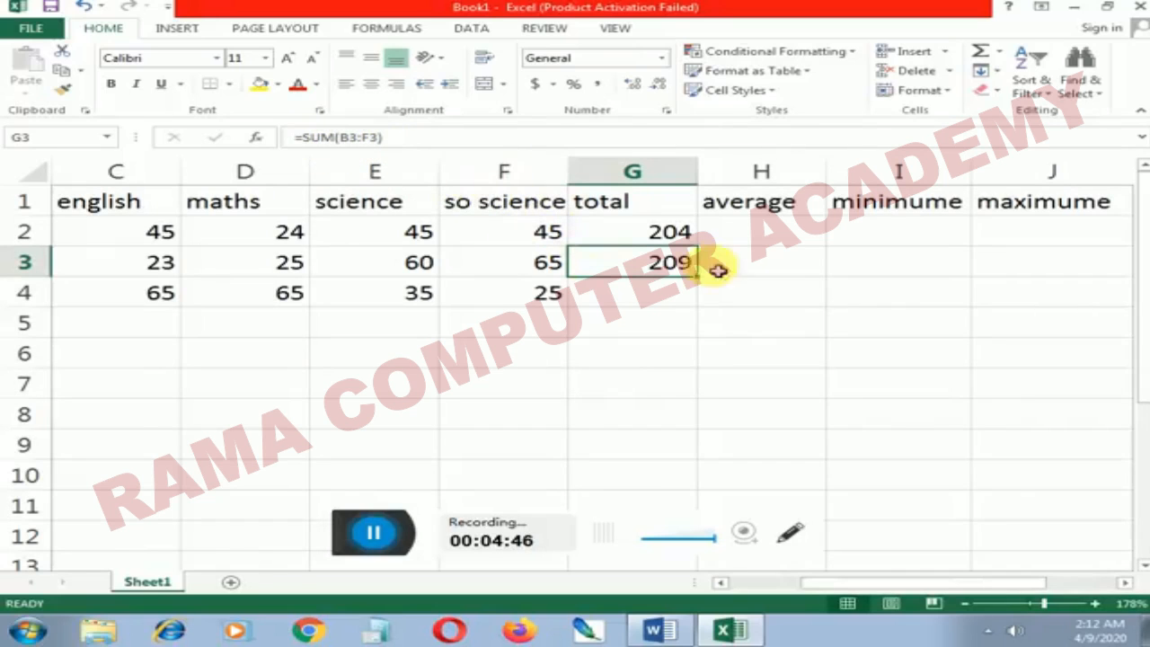
click(755, 237)
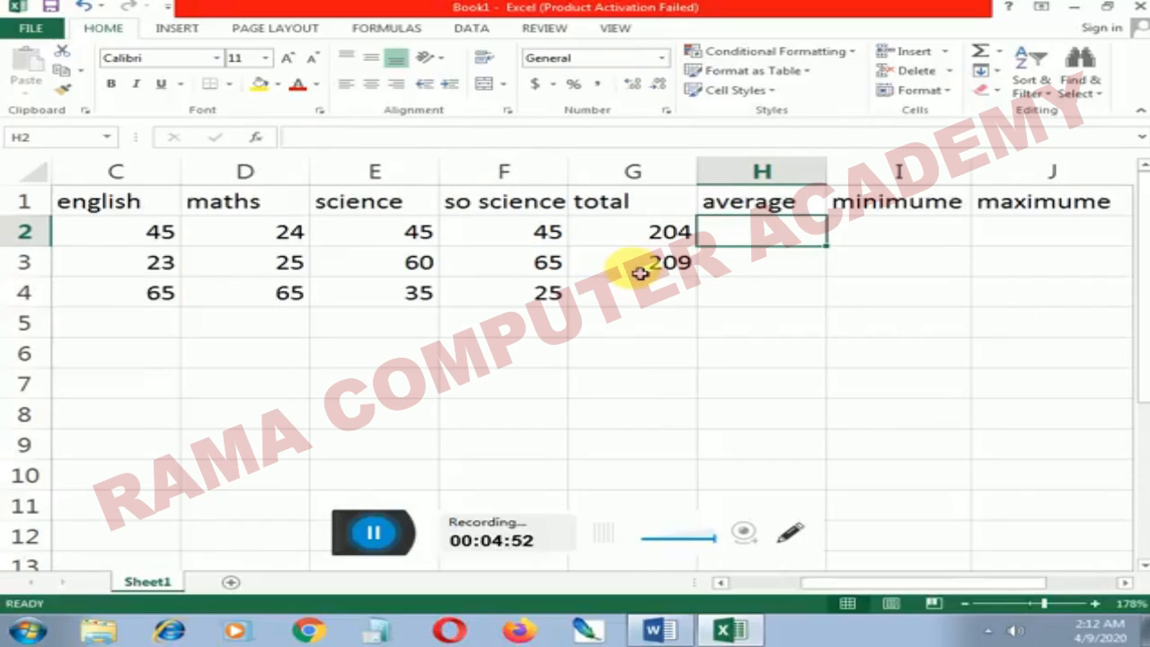
text(=)
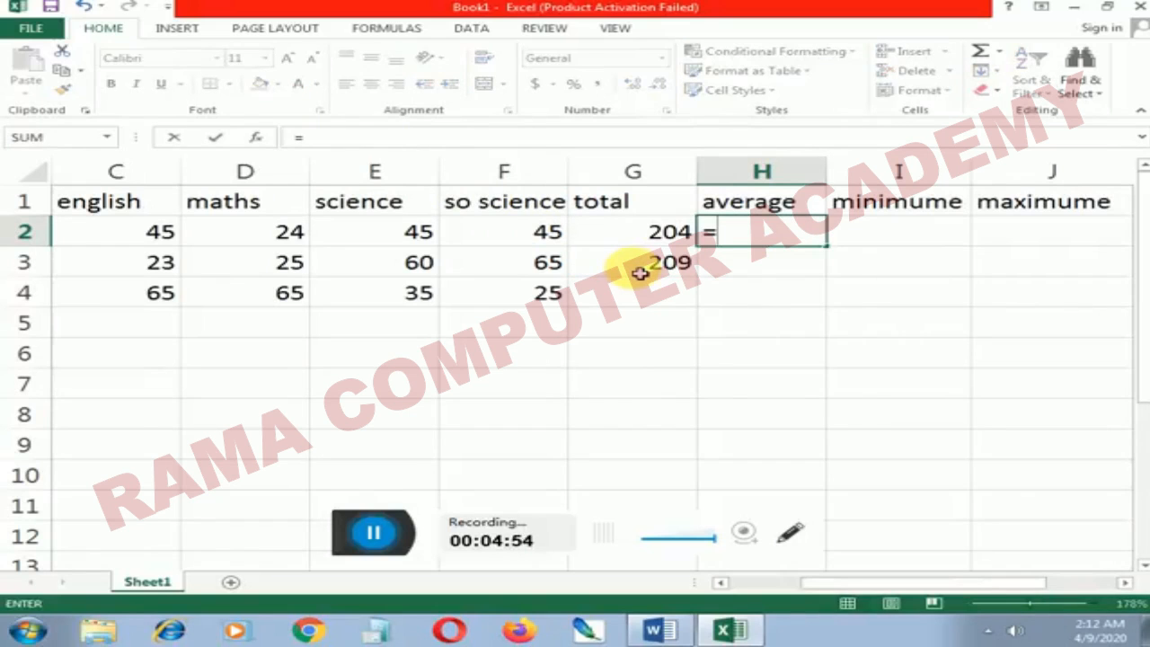
text(aver)
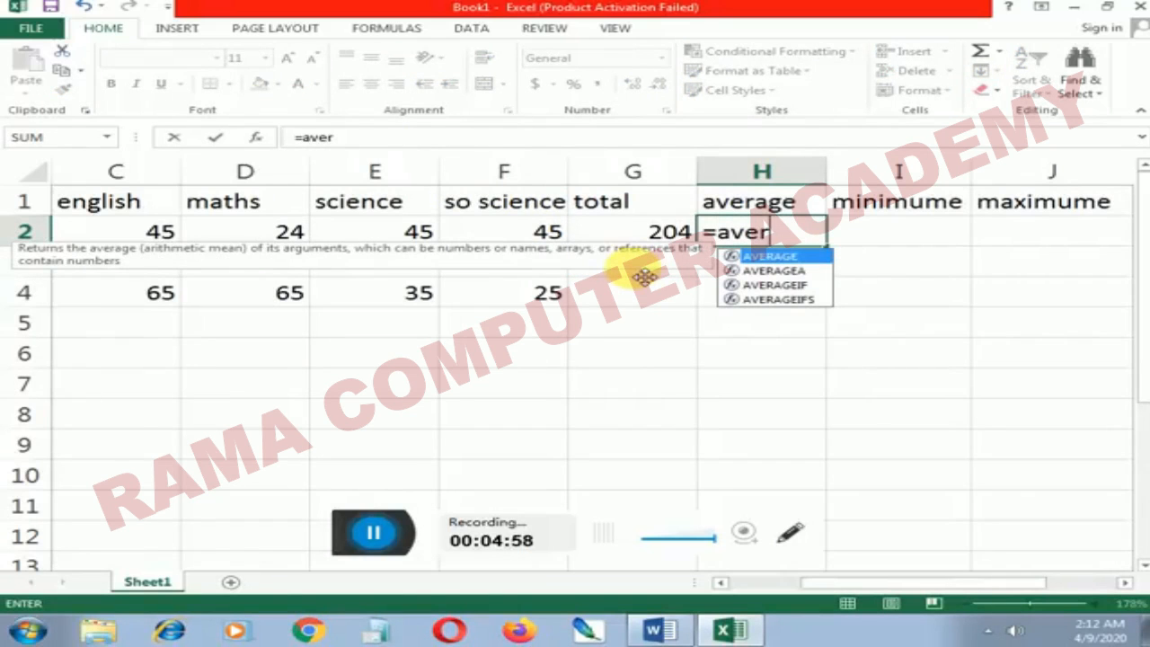
double_click(789, 260)
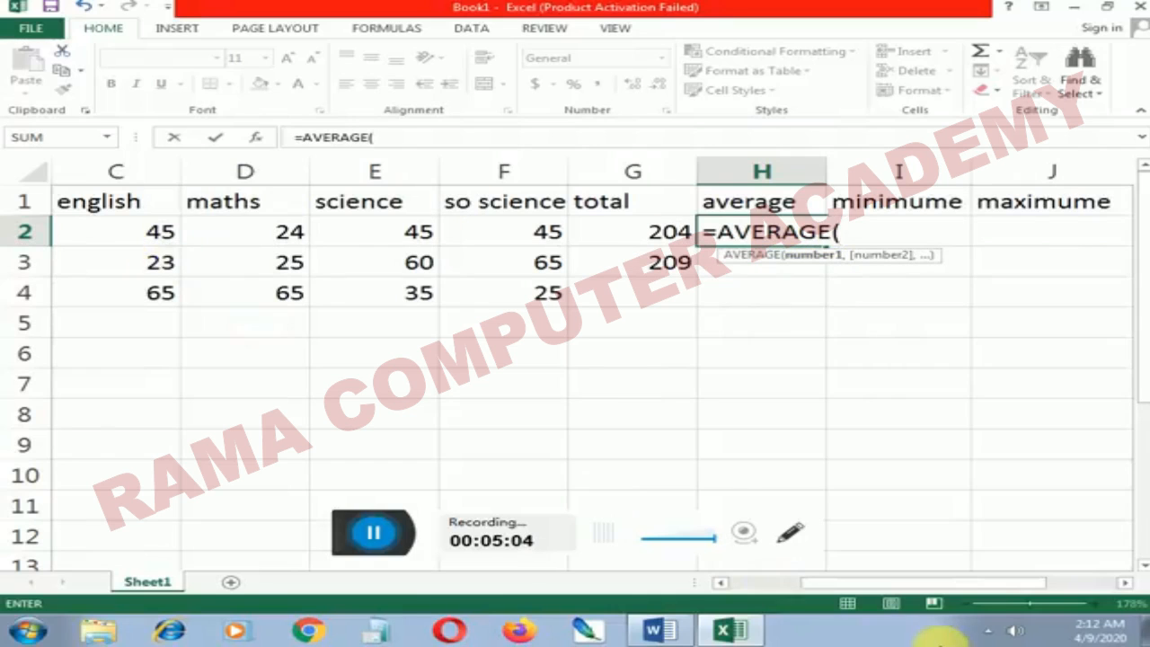
drag(870, 583, 802, 583)
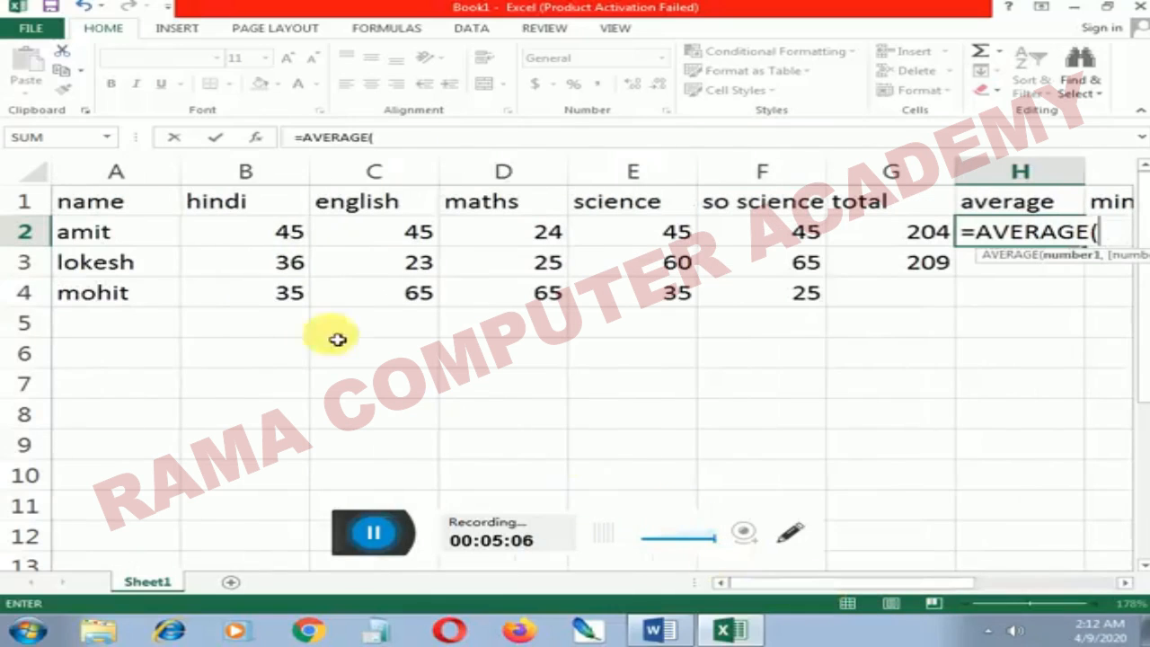
click(277, 225)
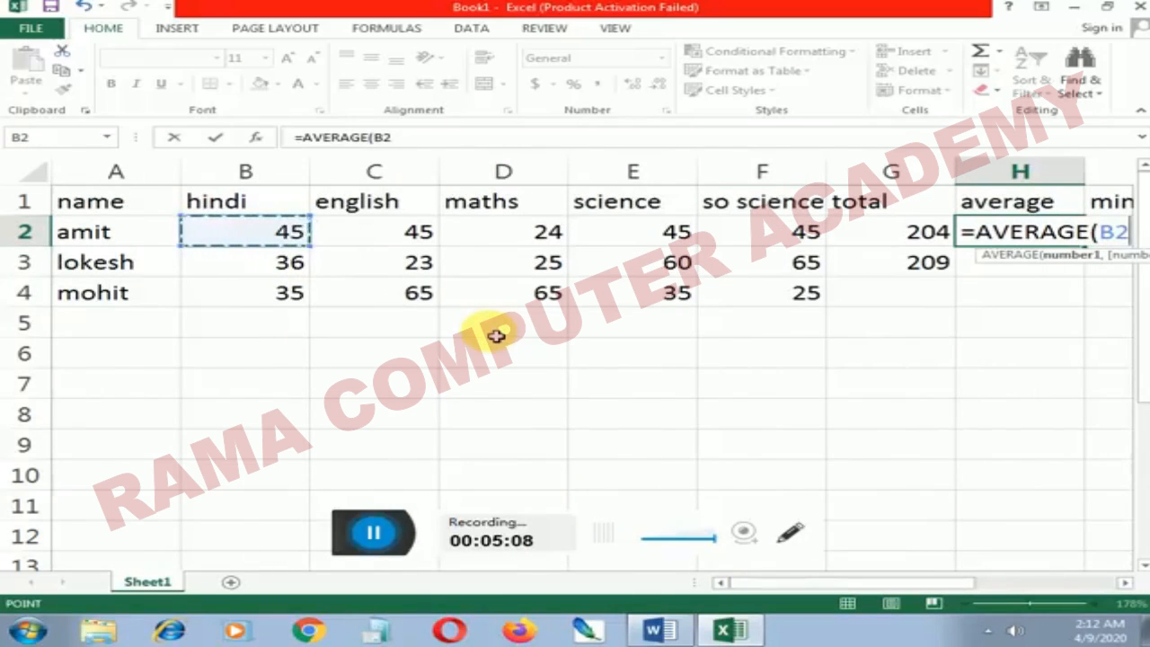
key(F8)
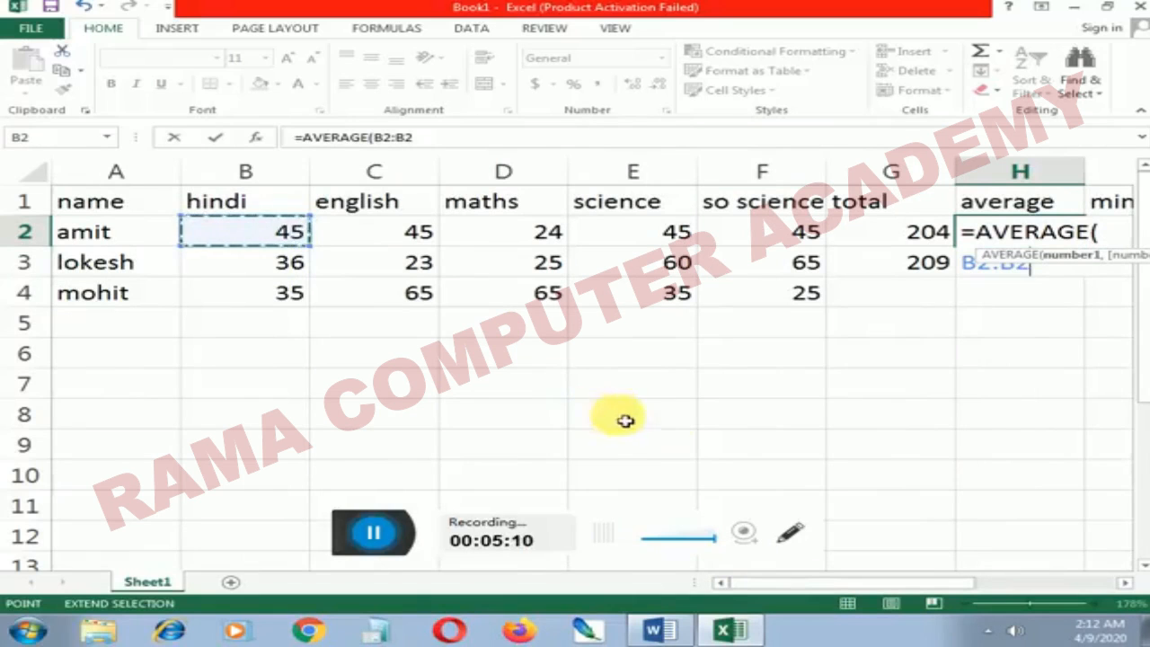
click(798, 239)
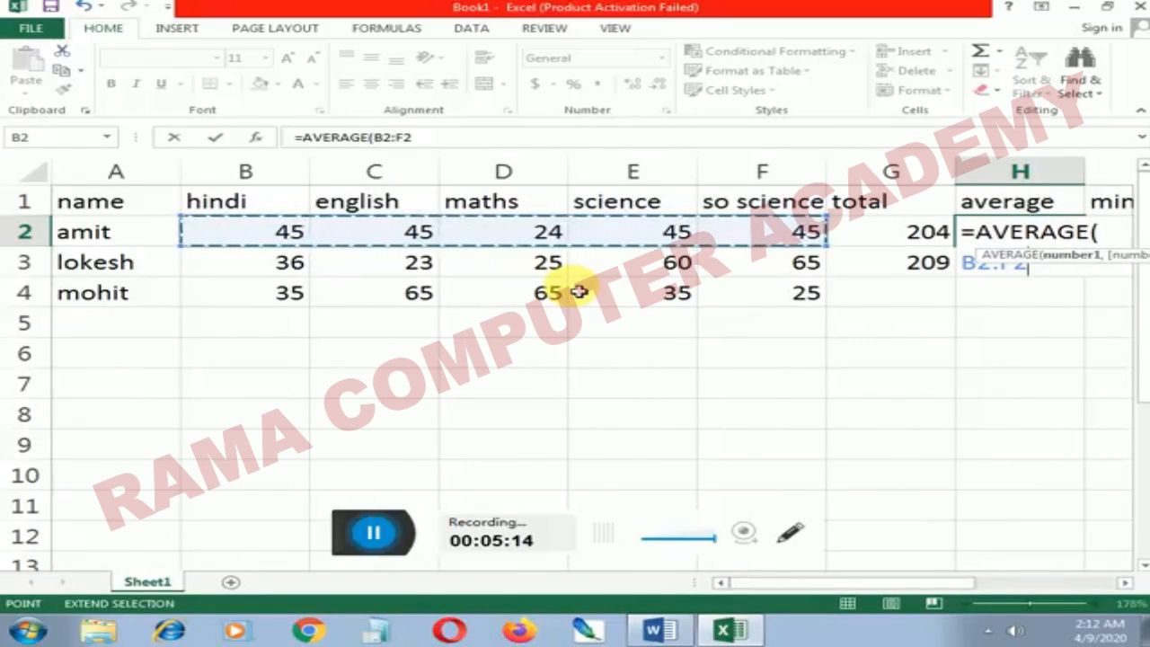
text())
key(Return)
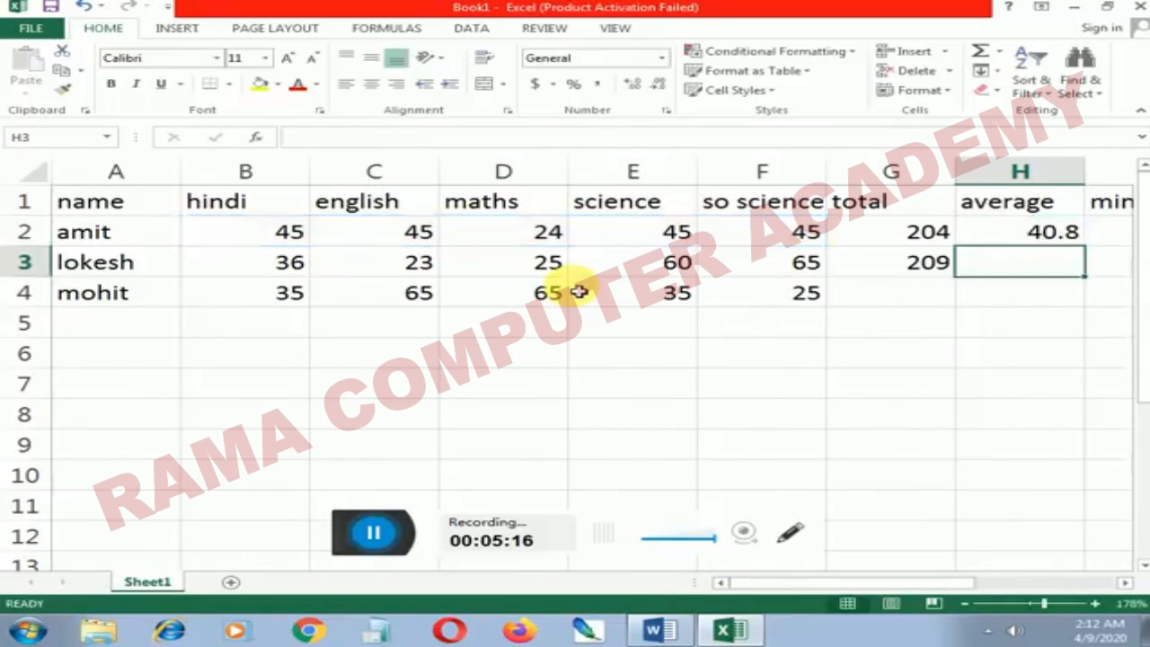
click(1010, 231)
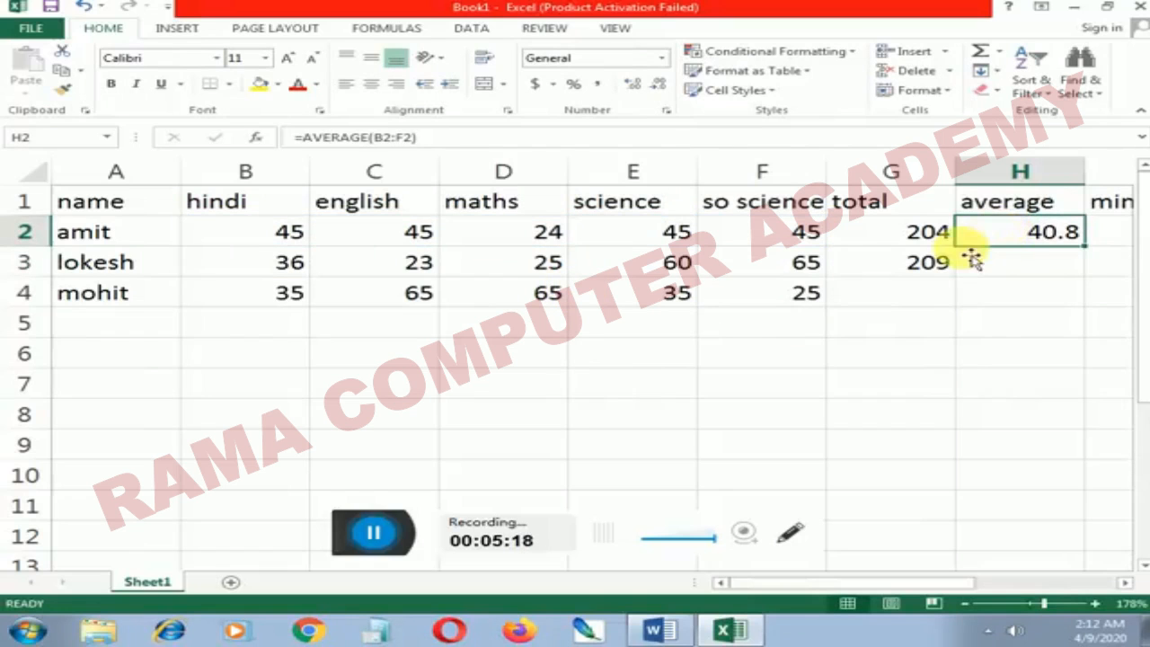
Step: Calculate the second student's average in H3 by dividing the total by five with =G3/5
click(994, 271)
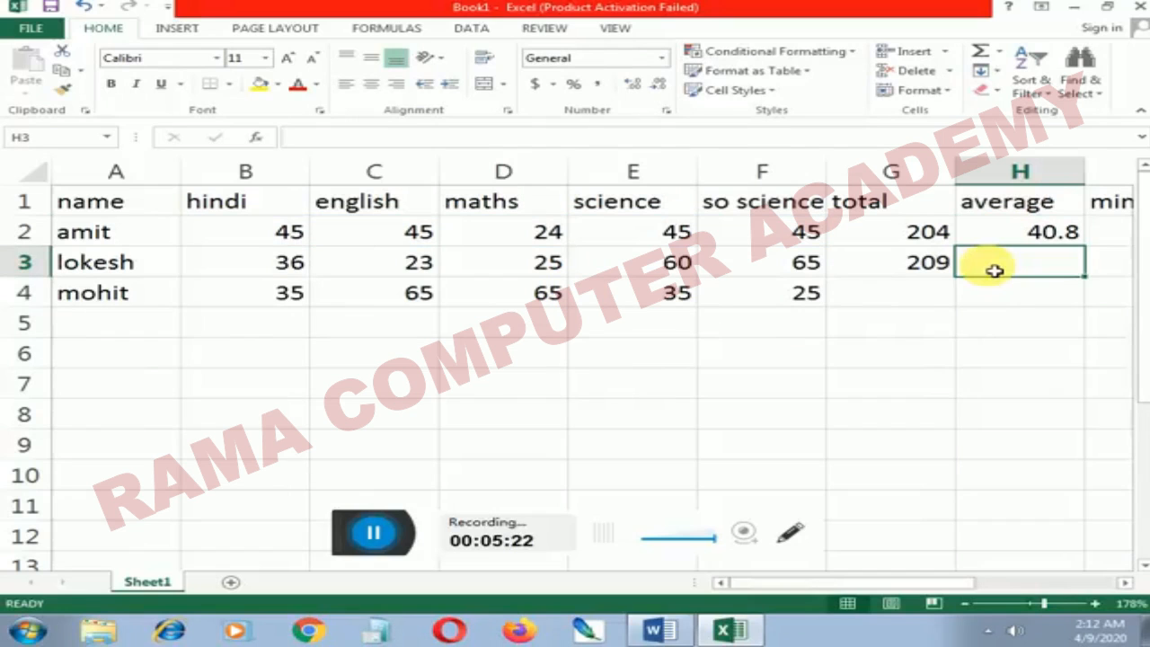
text(=)
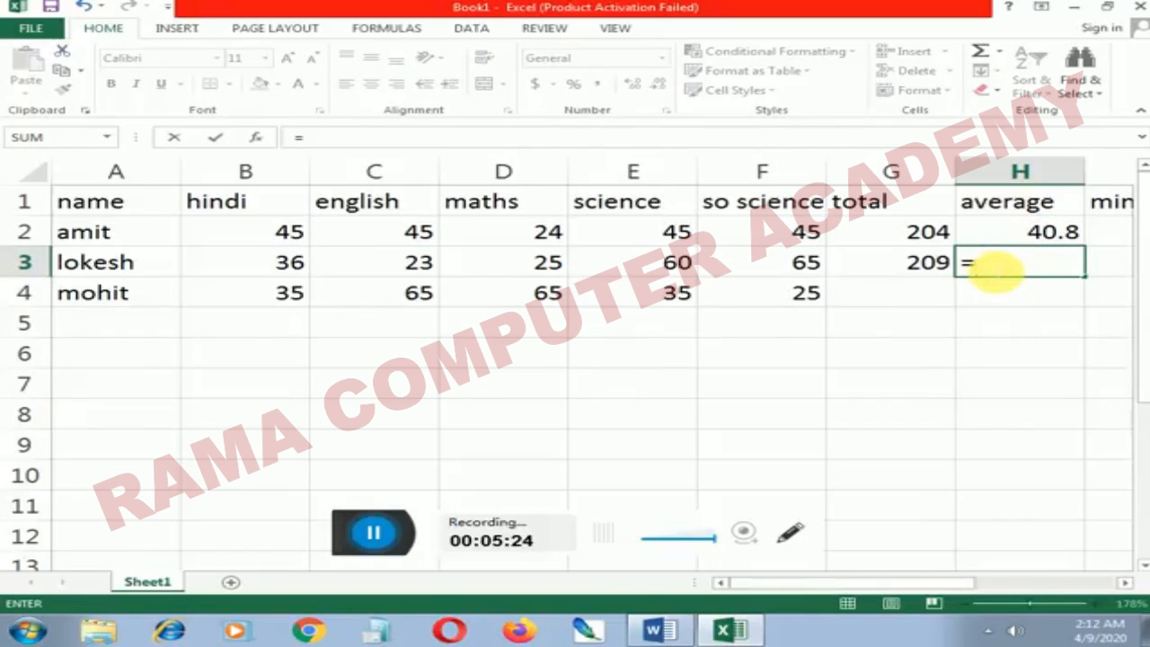
click(934, 266)
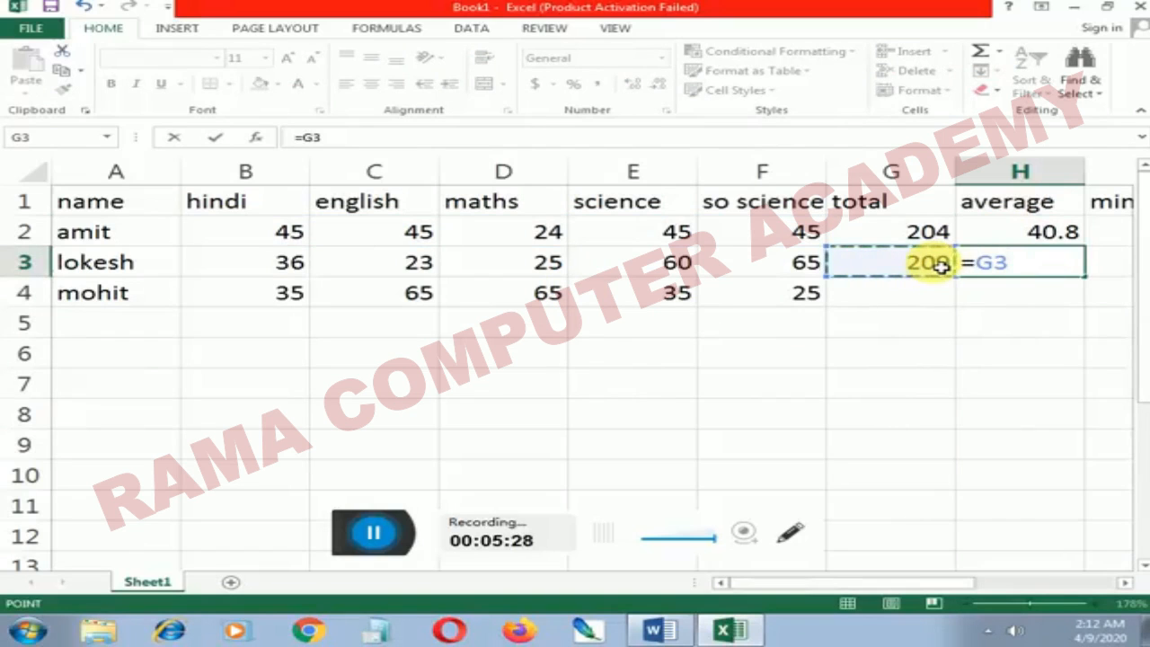
text(/)
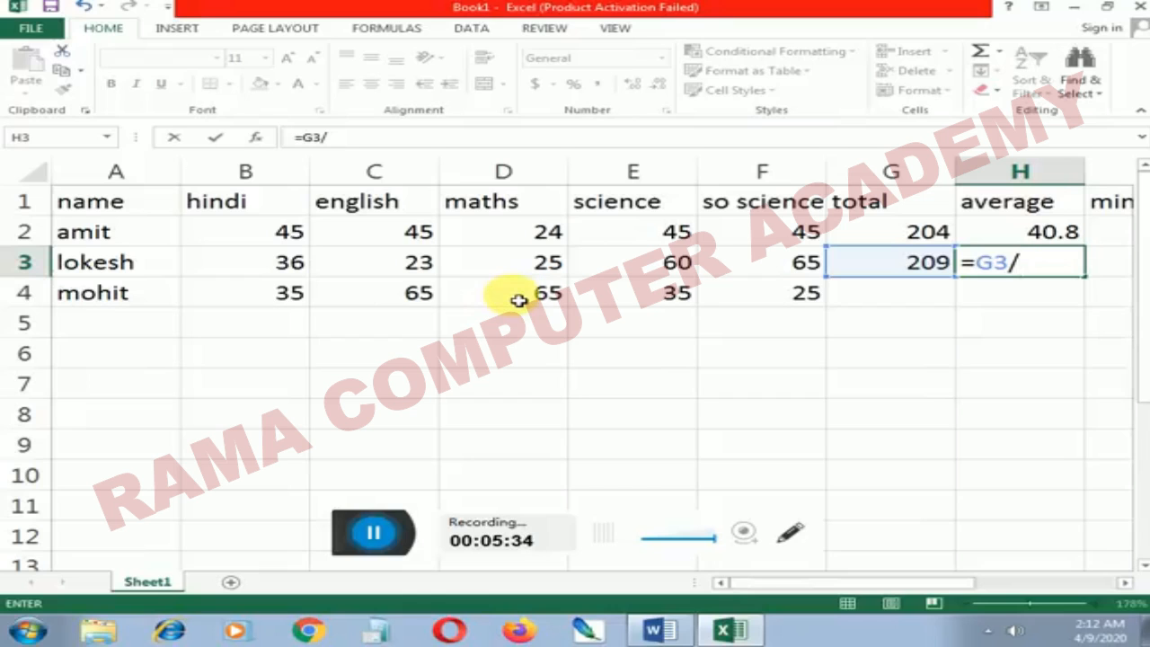
text(5)
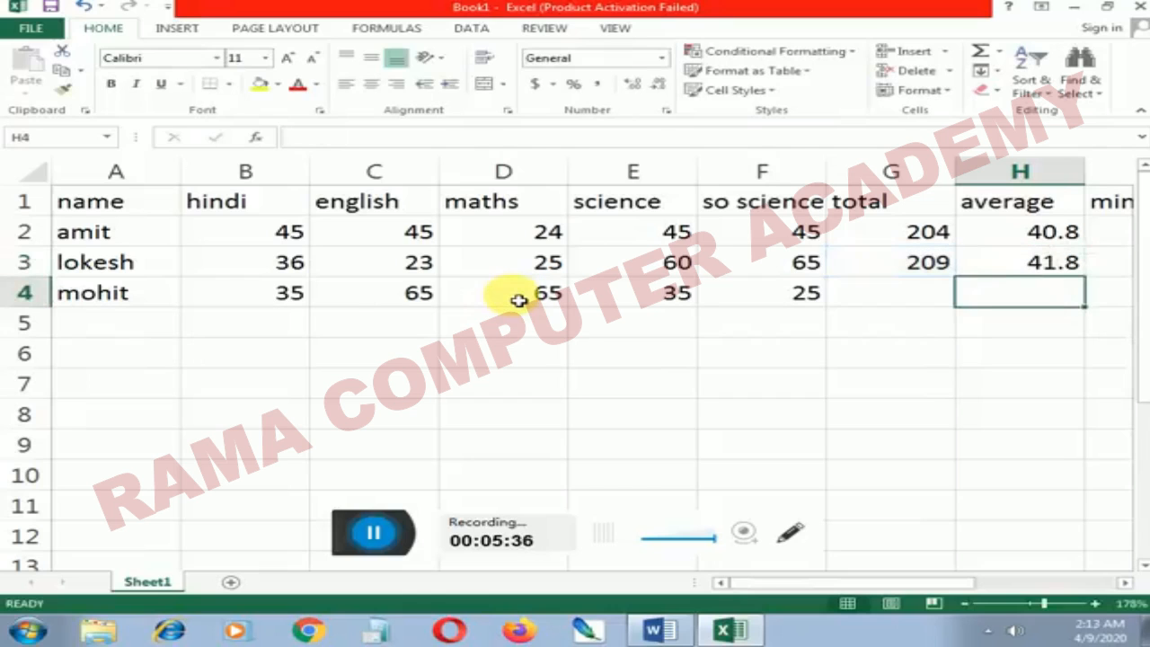
key(Return)
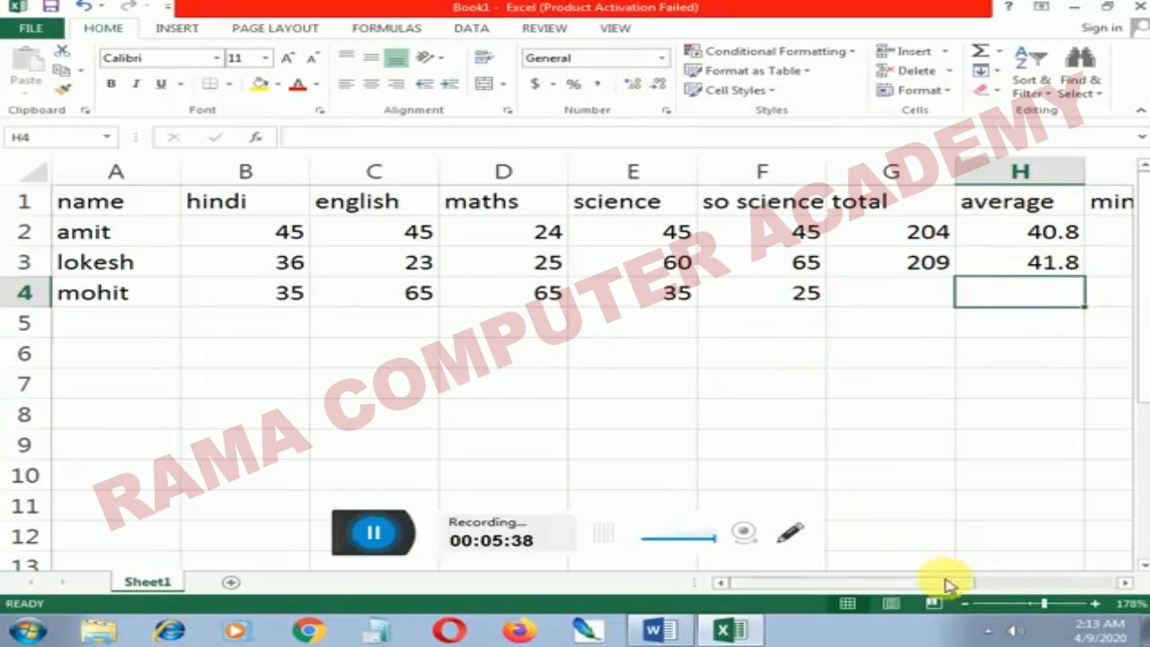
Step: Start a MIN formula in I2 for the first student's minimum mark, beginning the range at B2
drag(944, 585, 1047, 586)
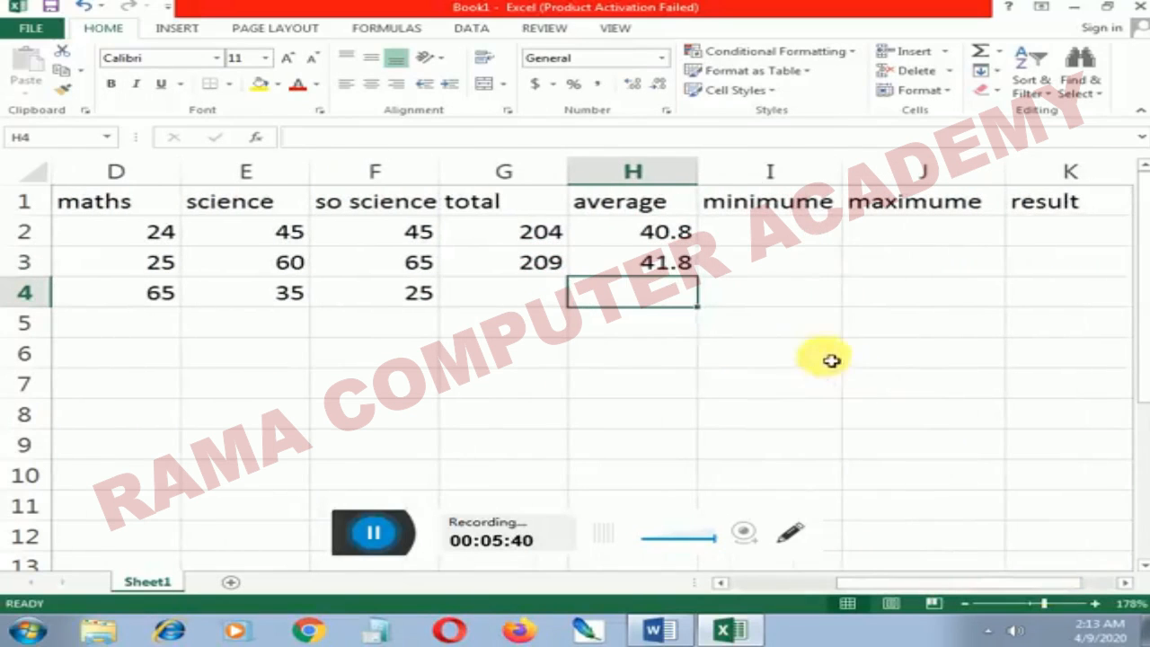
click(801, 231)
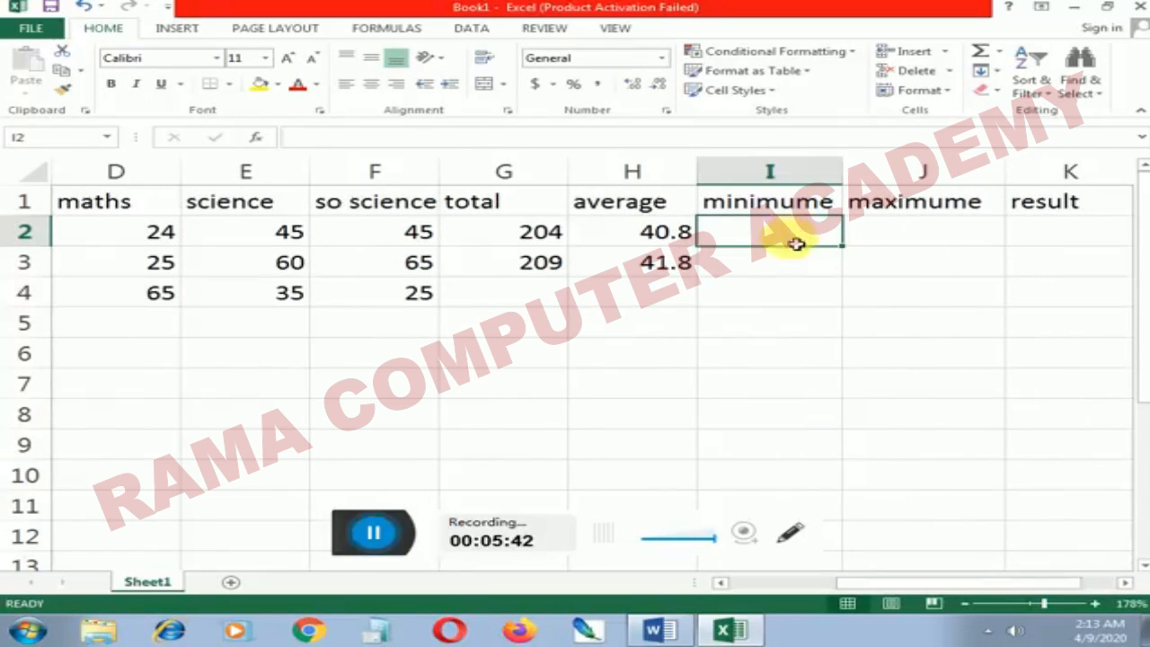
click(1031, 604)
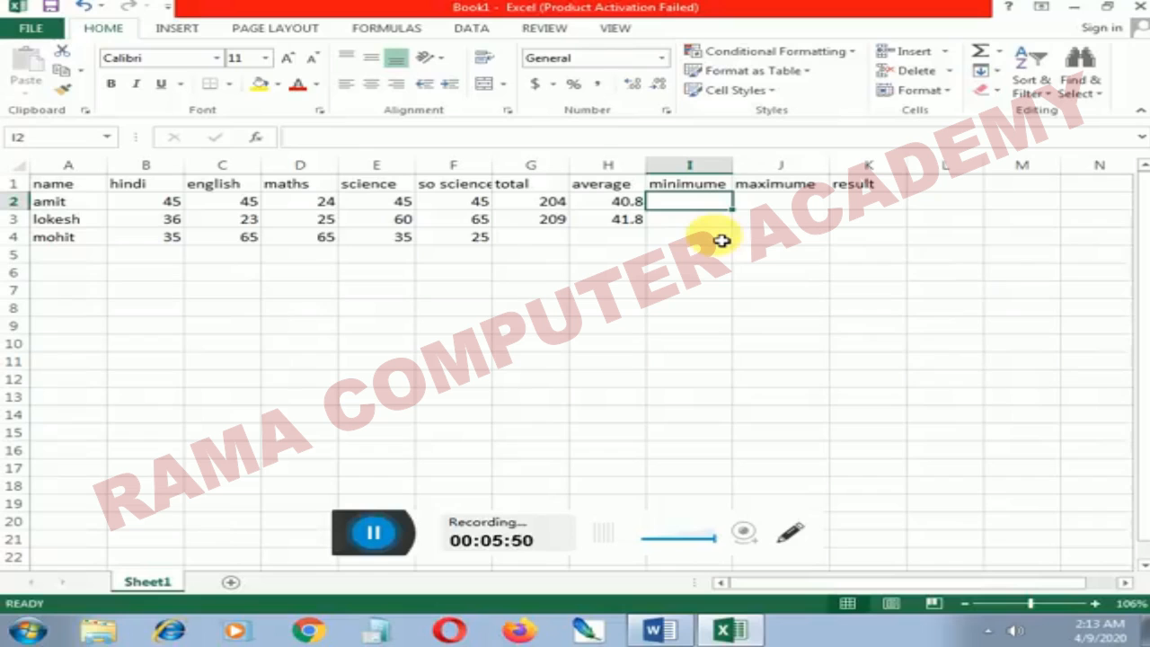
text(=)
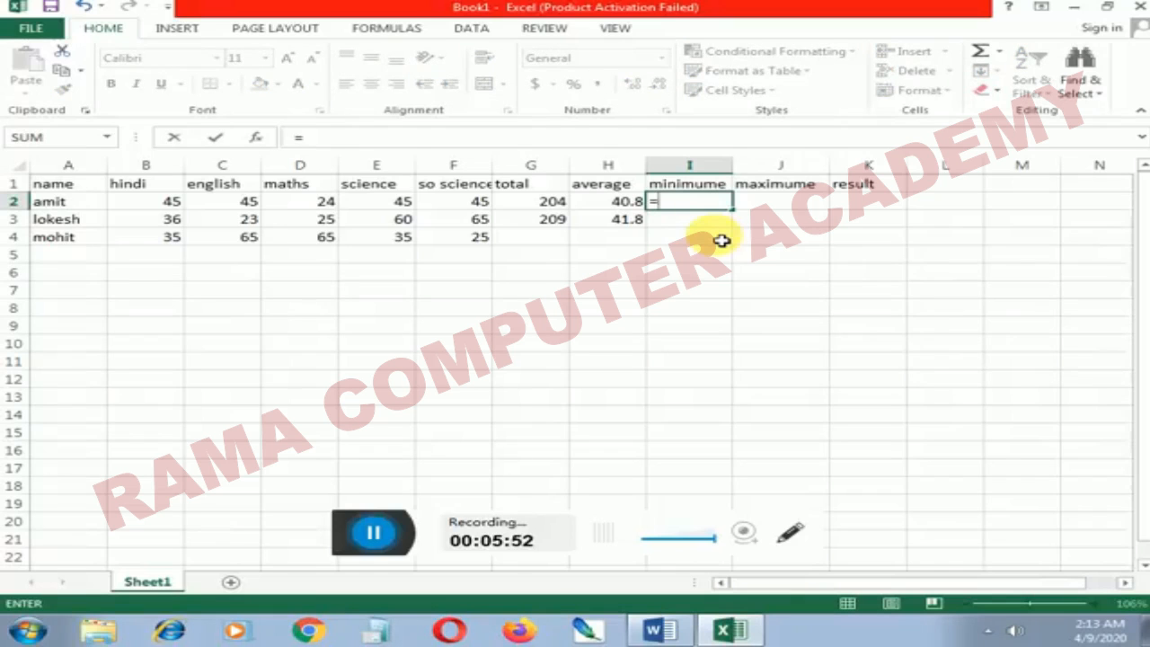
text(mi)
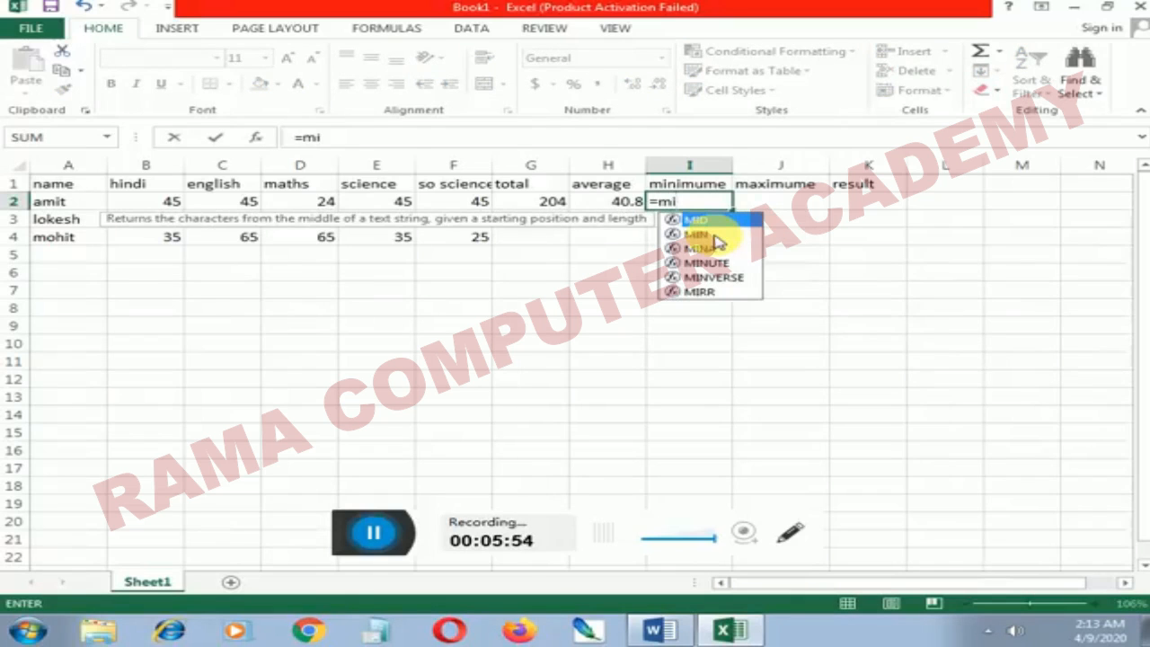
text(n)
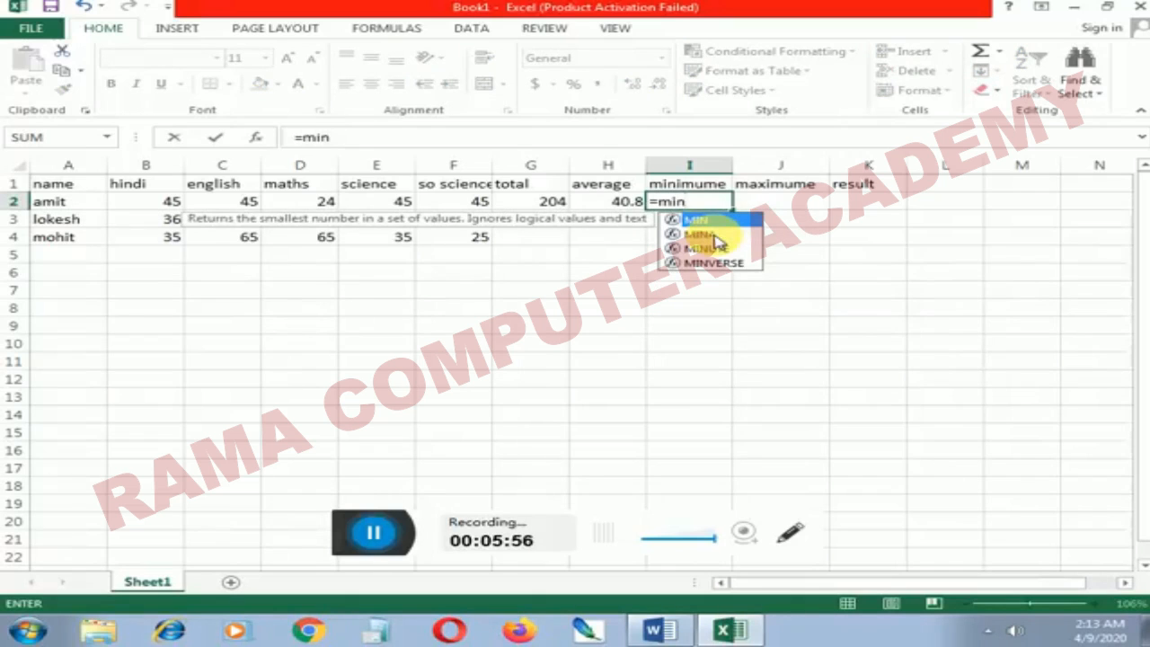
key(Tab)
key(Return)
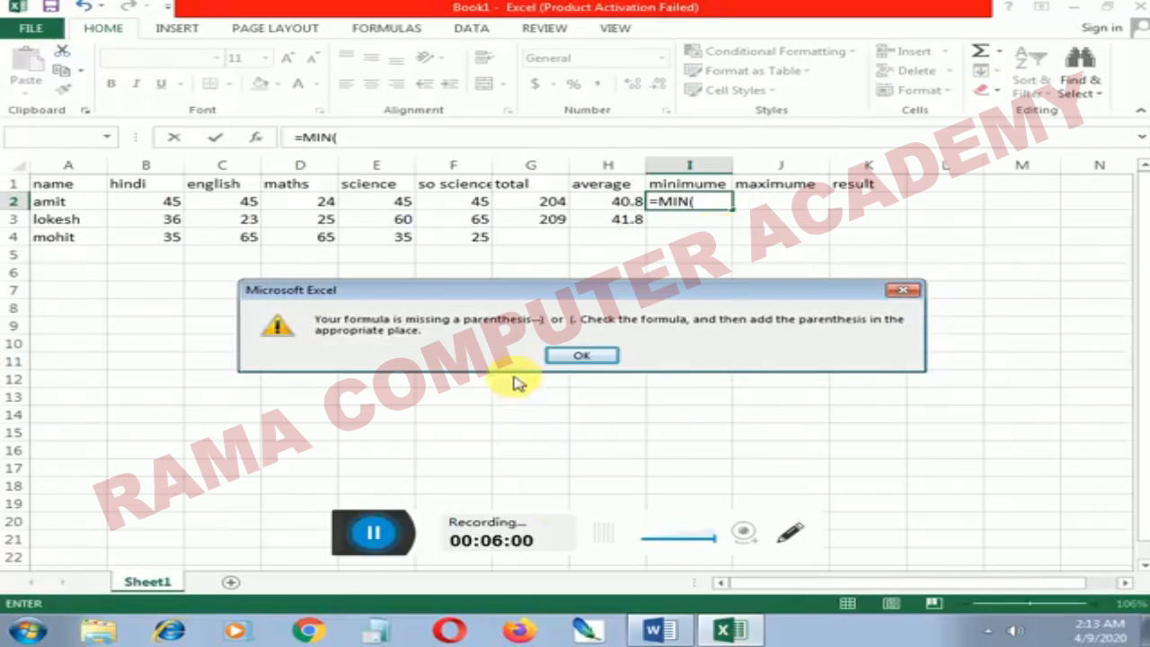
click(579, 356)
click(705, 201)
click(156, 205)
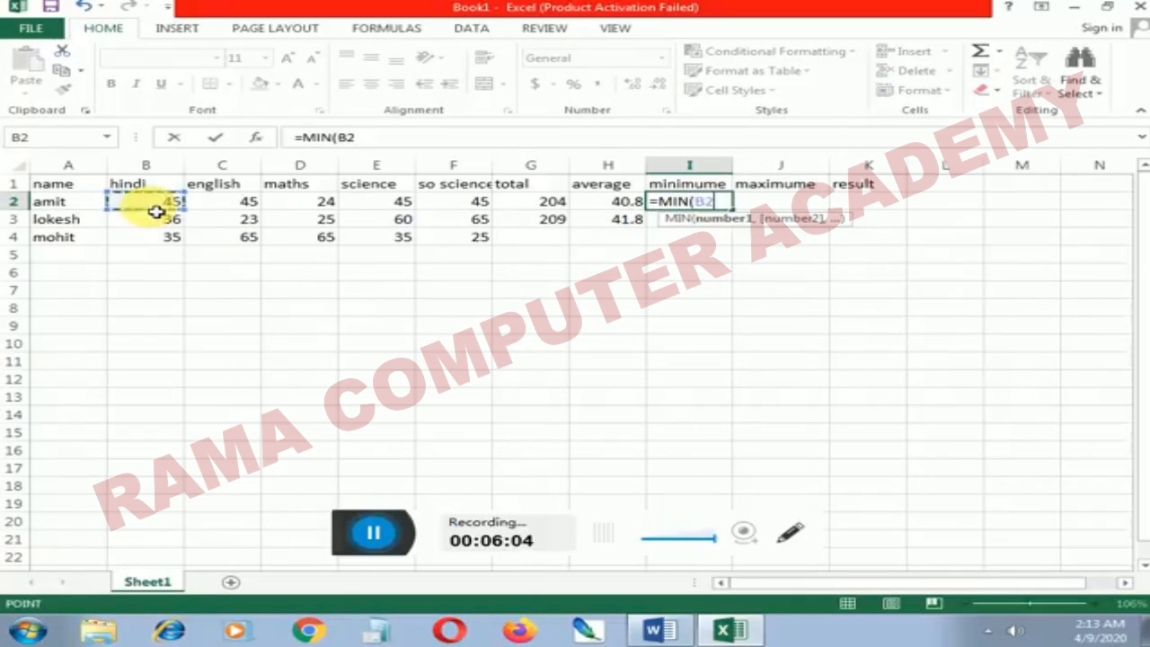
text(:B2;)
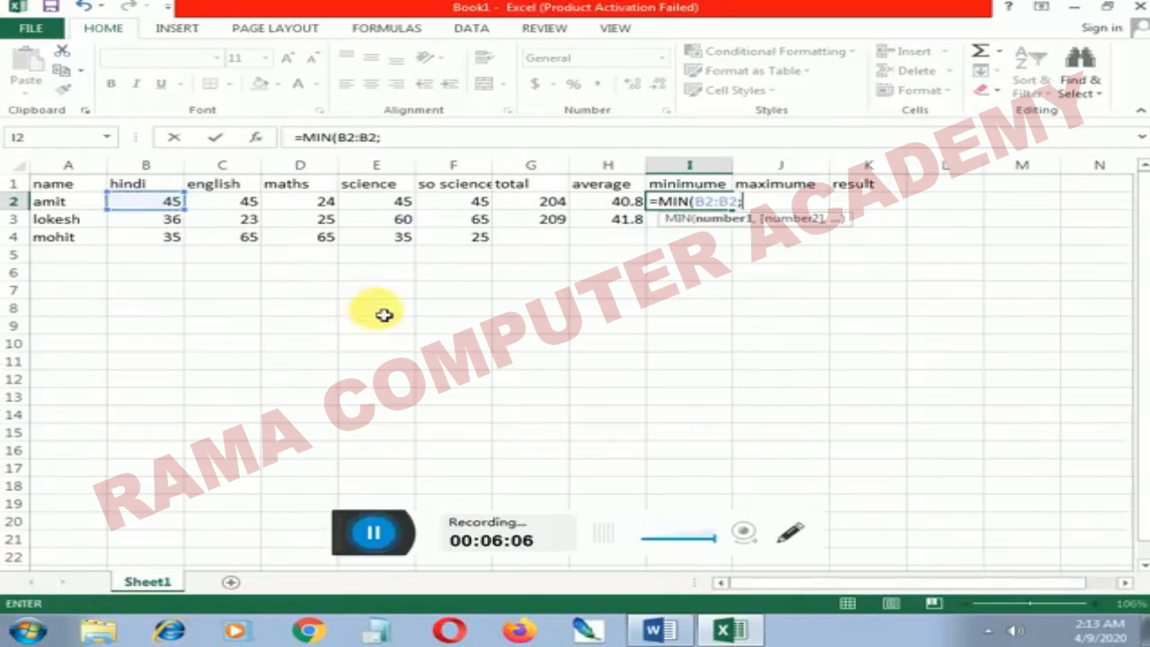
key(Return)
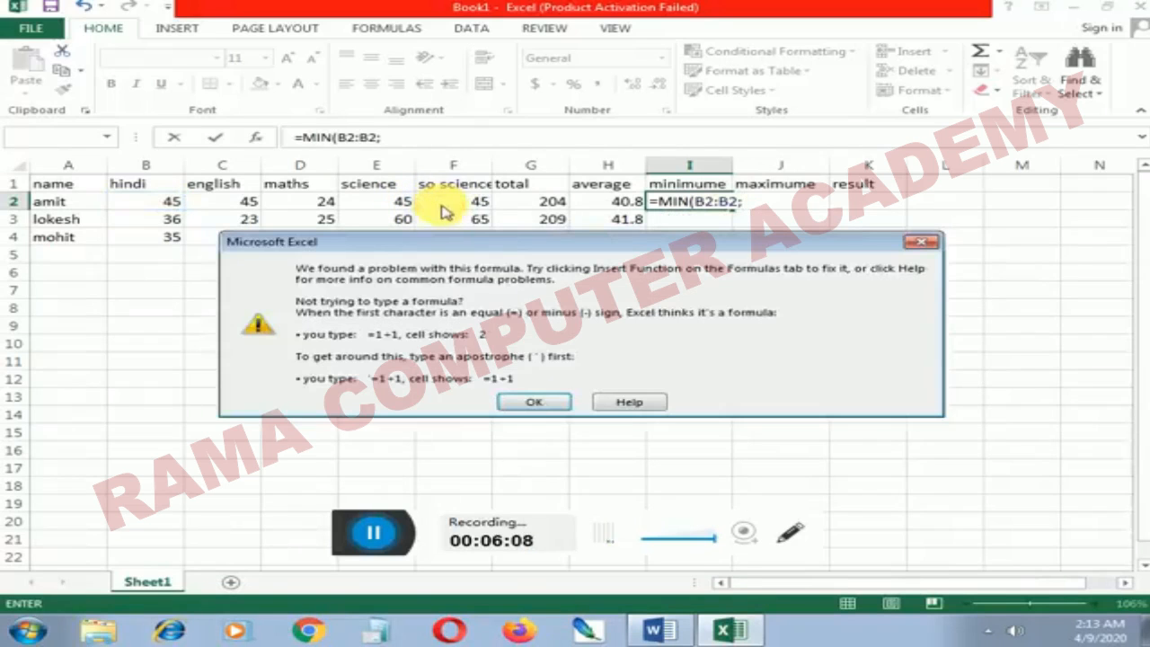
Step: Correct the range in I2 to cover all five subject marks, completing the formula as =MIN(B2:F2)
click(544, 402)
click(753, 204)
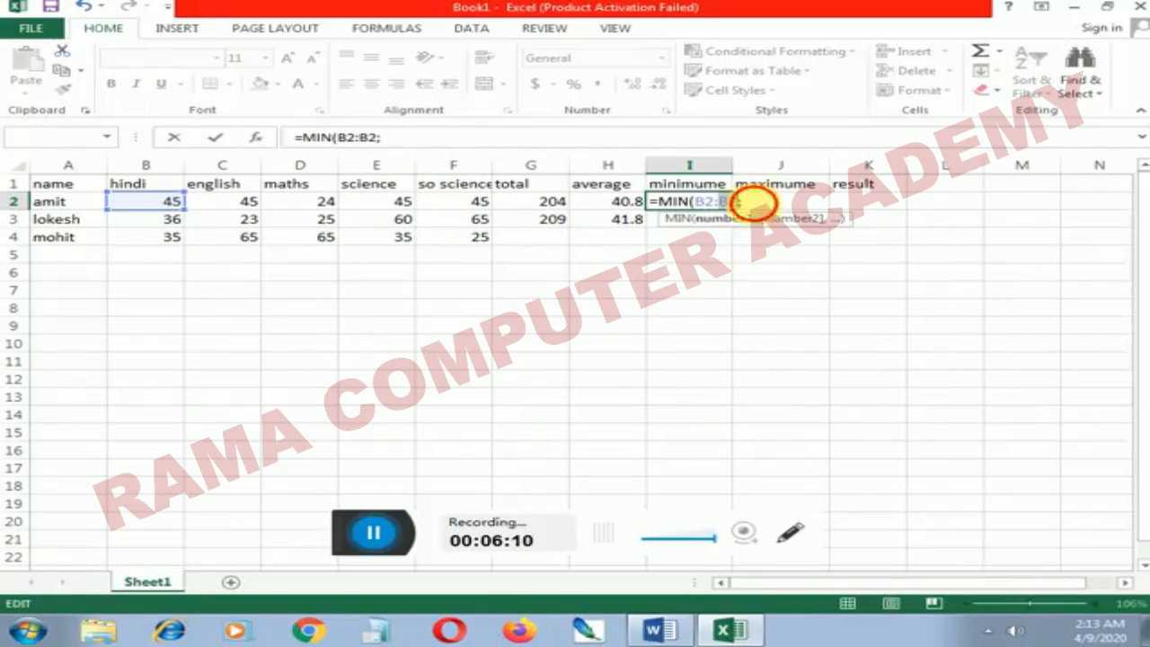
key(BackSpace)
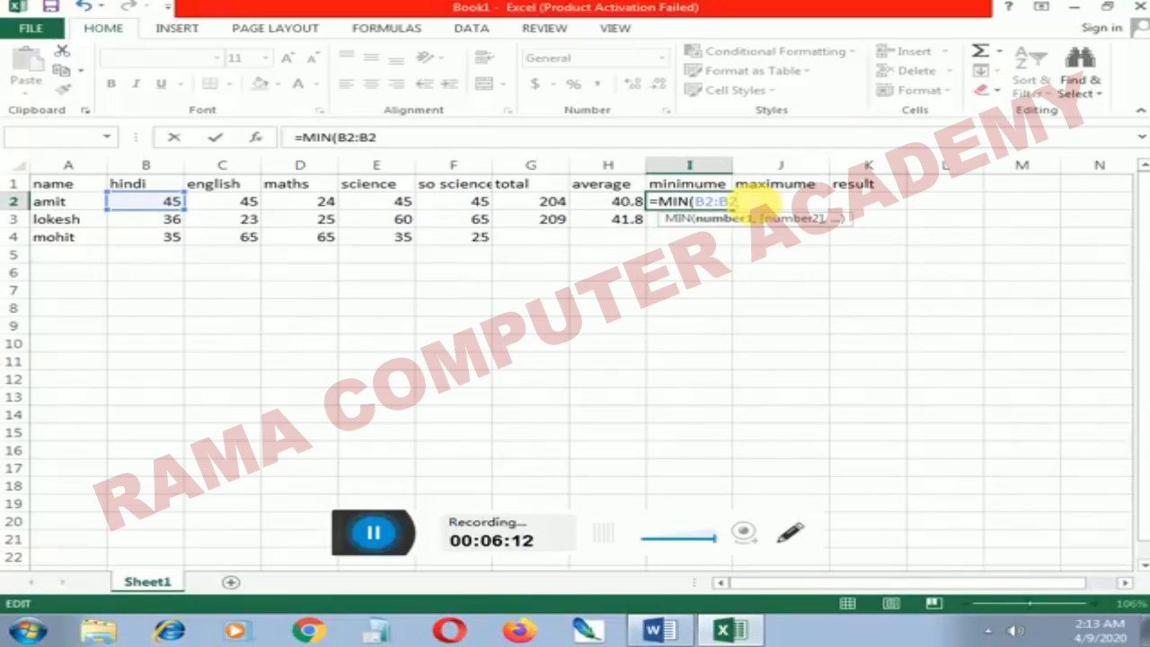
key(BackSpace)
key(BackSpace)
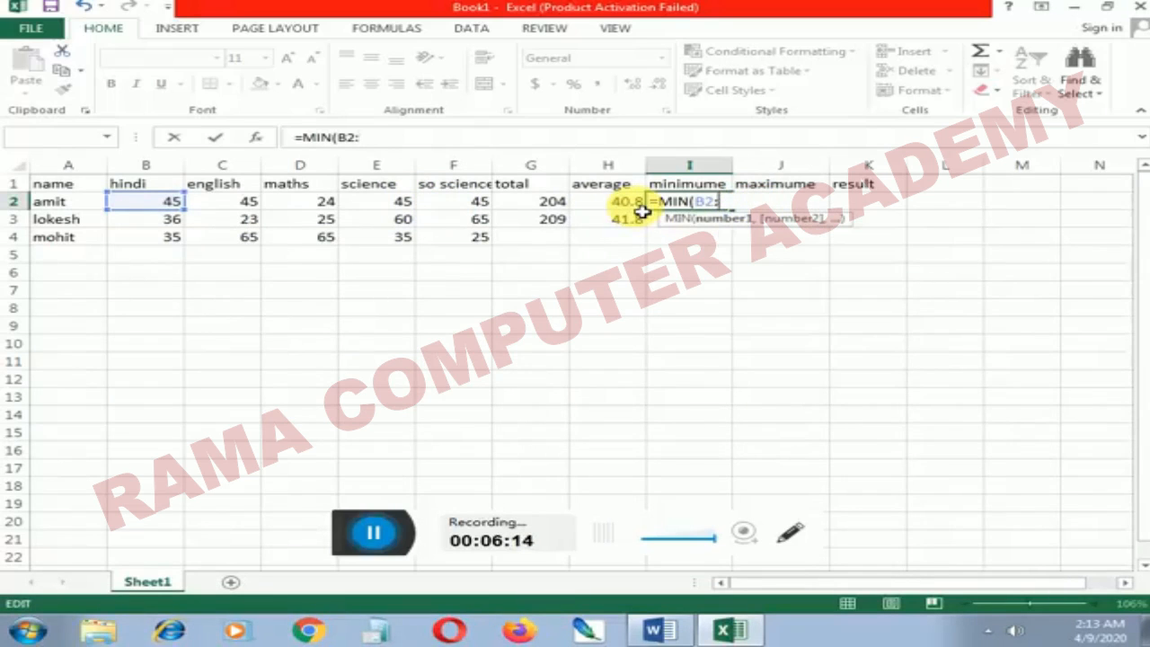
click(482, 208)
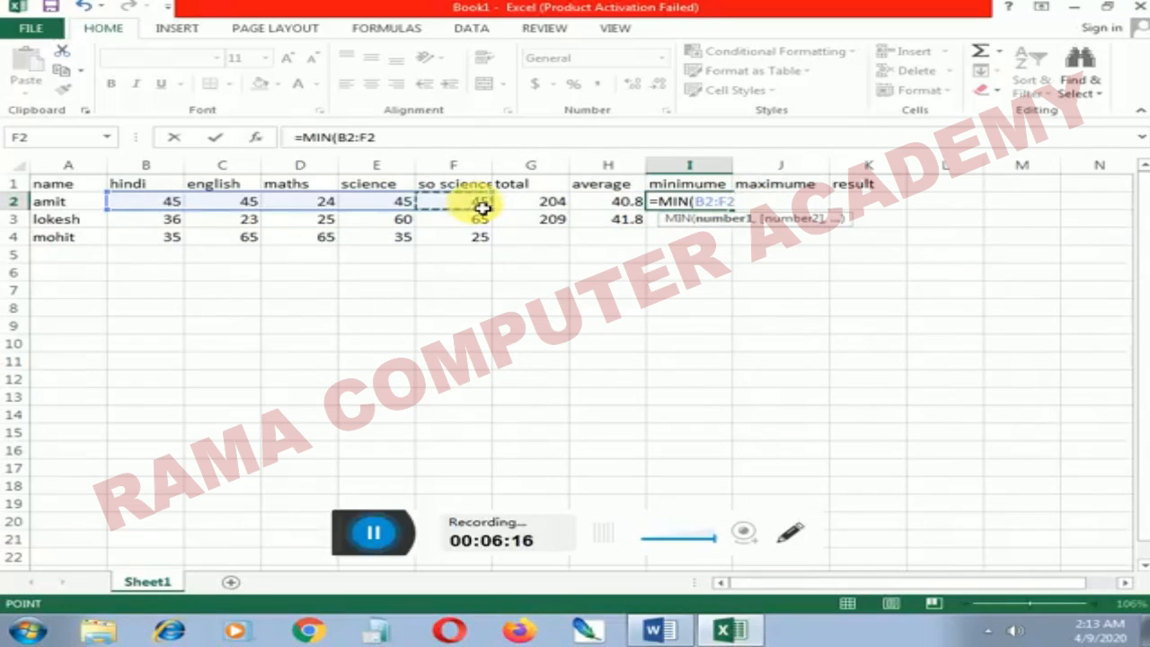
text())
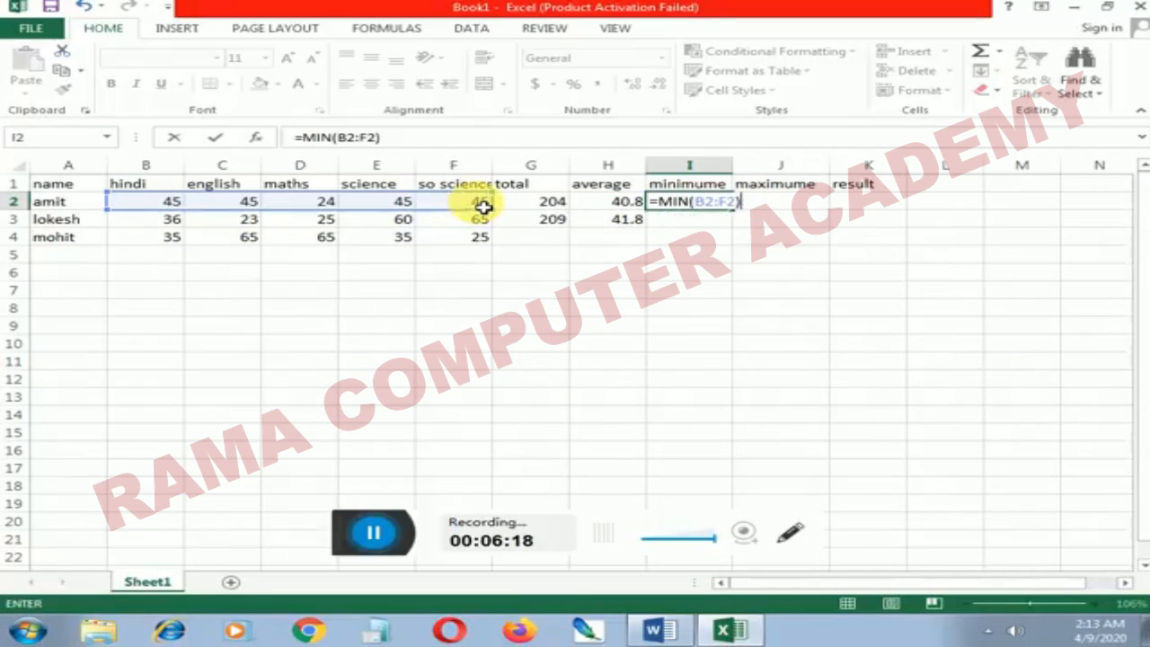
key(Return)
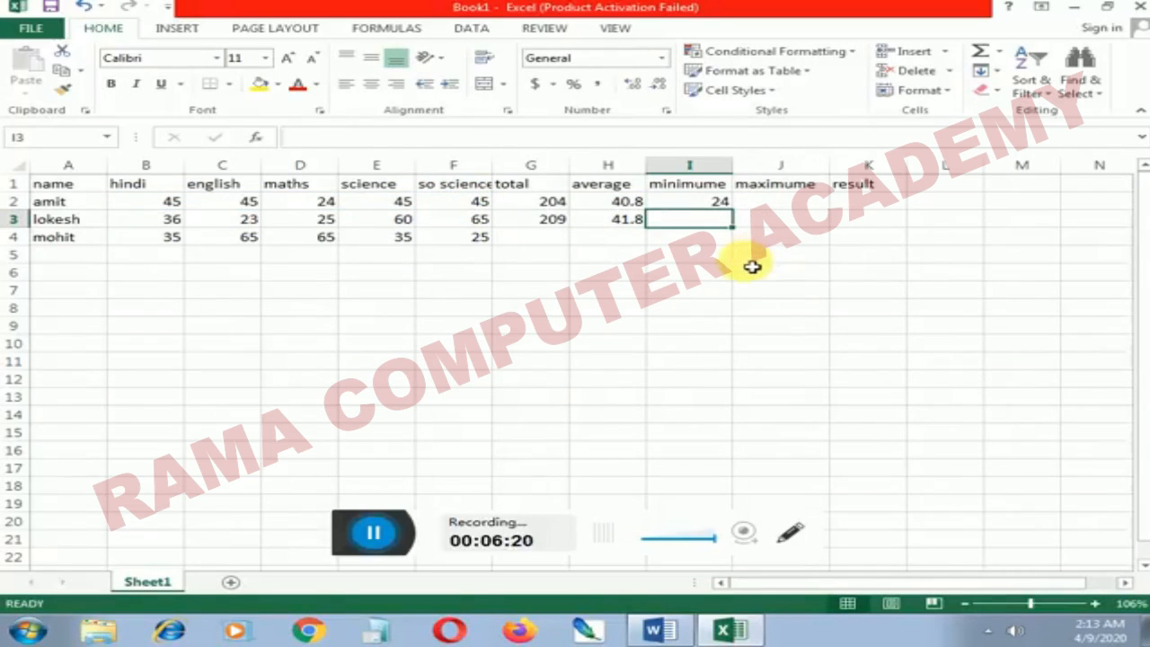
Step: Start a MAX formula in J2 for the first student's maximum mark, with B2 as the first cell
click(765, 209)
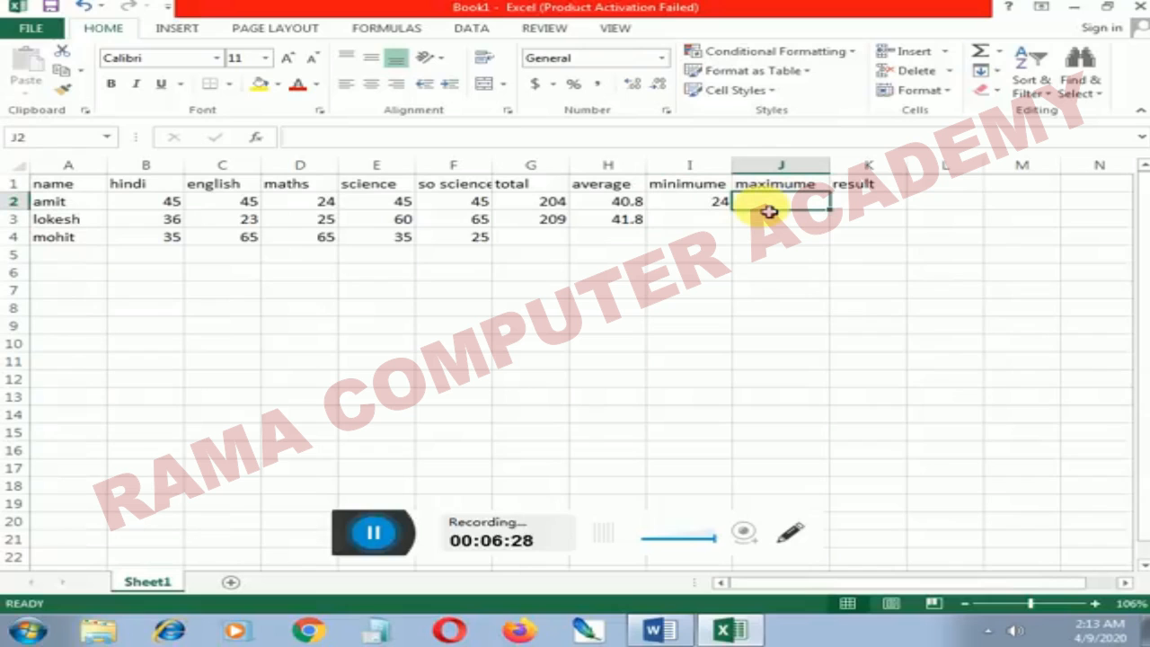
text(=)
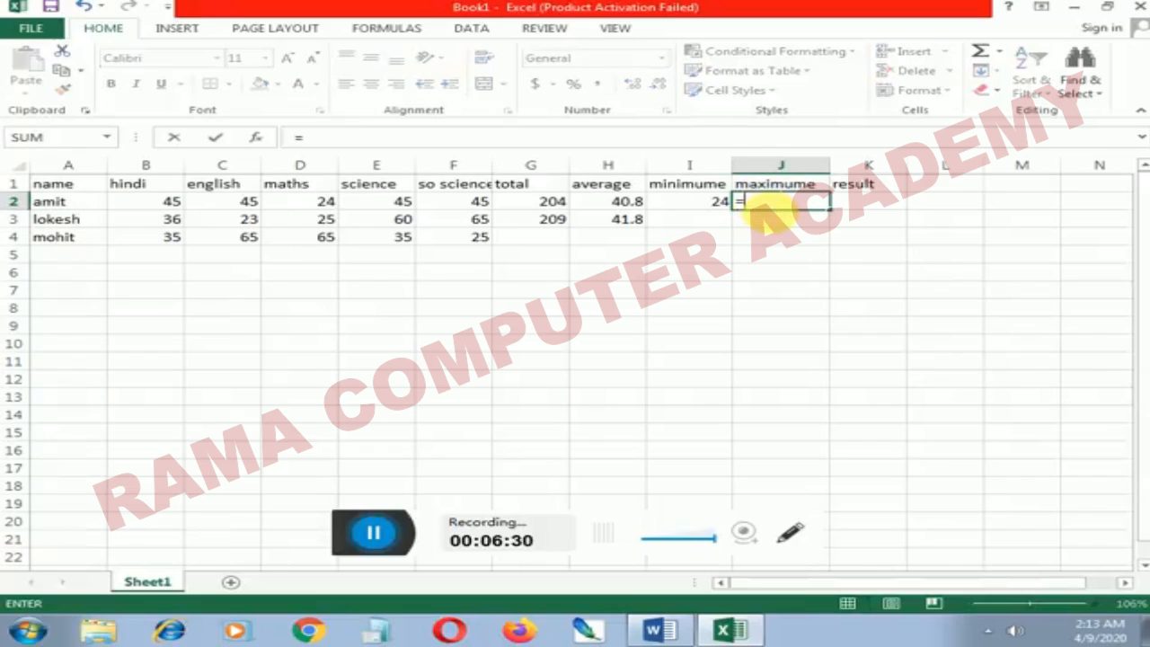
text(ma)
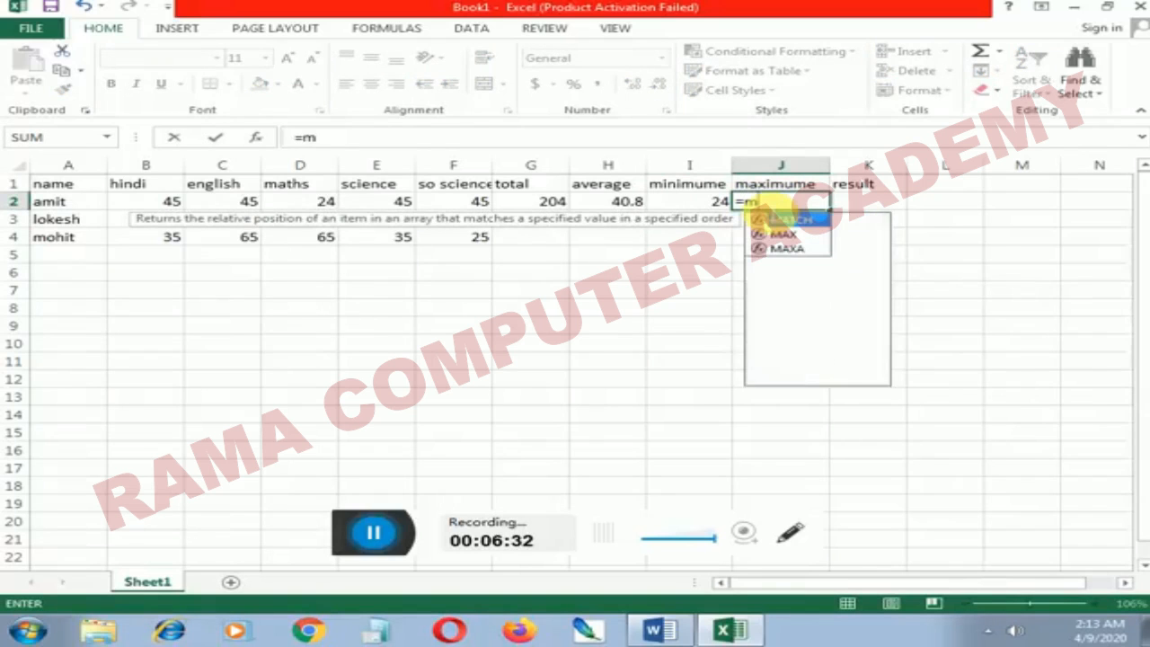
text(x)
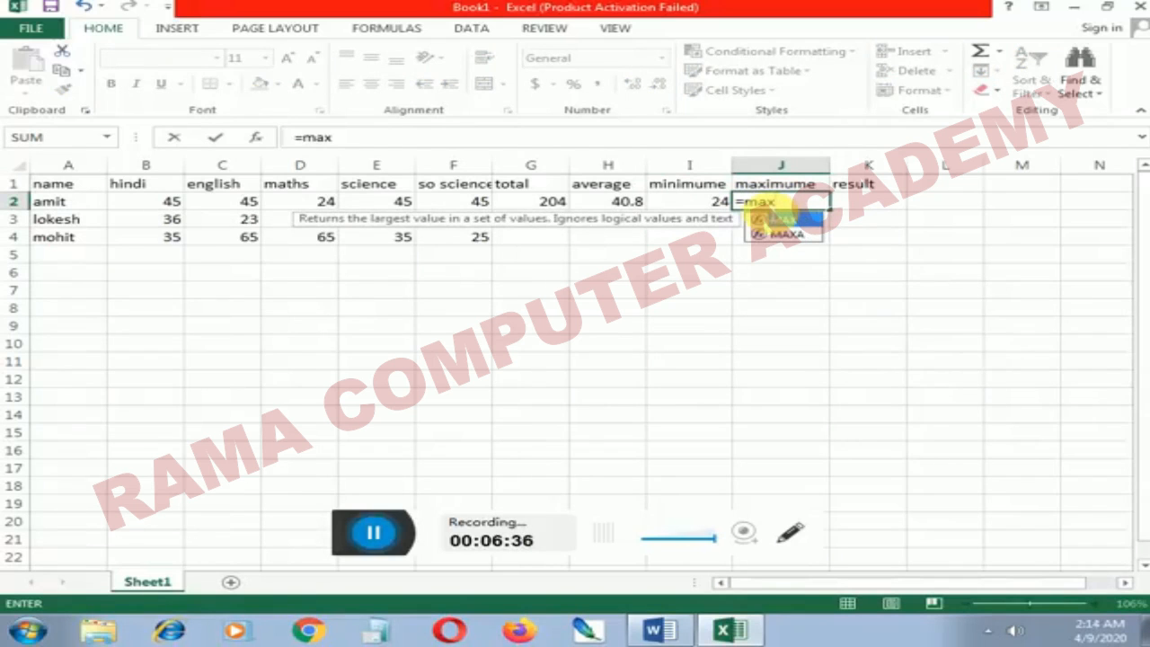
text(()
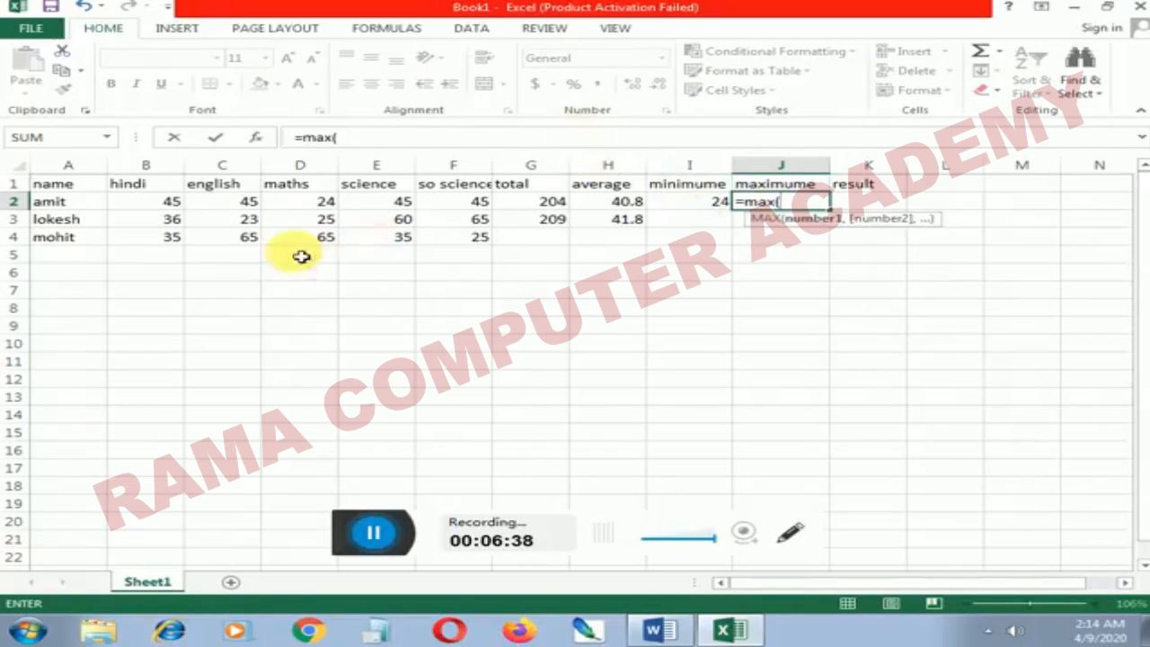
click(158, 206)
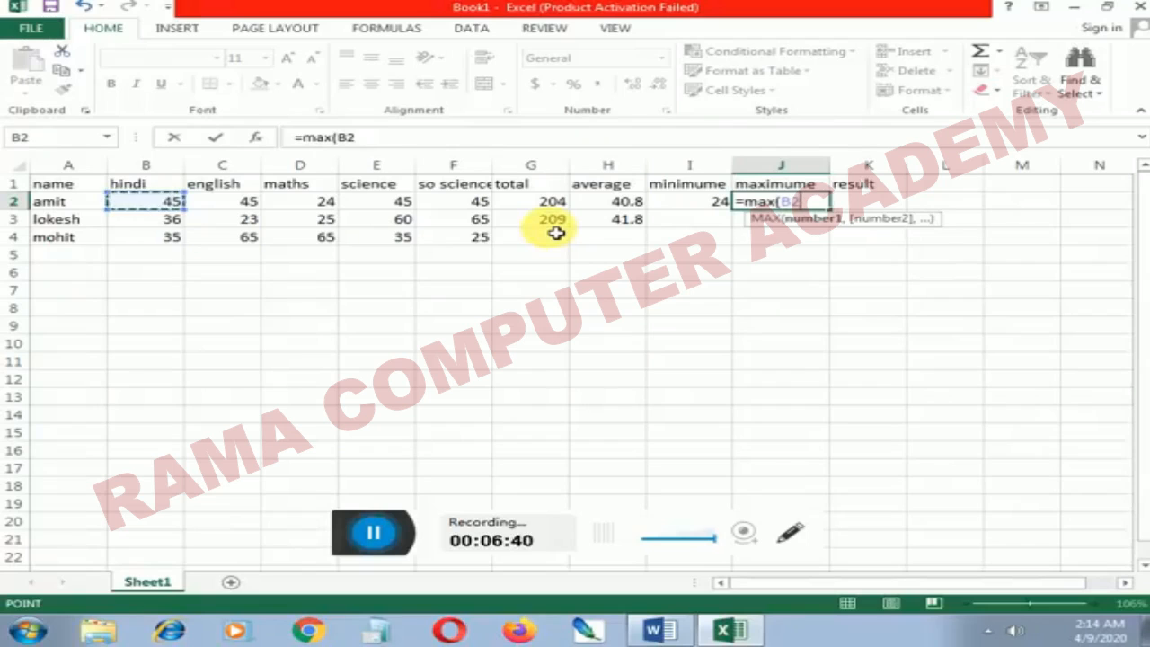
key(shift)
key(shift)
key(shift)
key(shift)
key(shift)
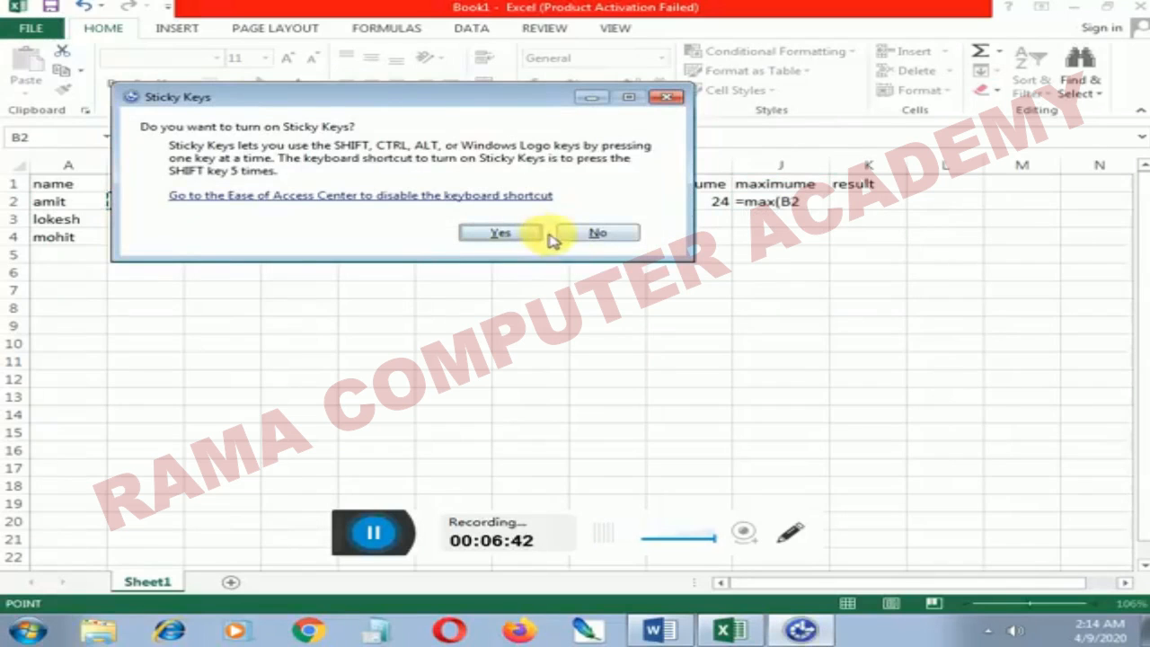
click(593, 233)
Step: Extend the MAX range through F2 and complete the formula in J2 as =max(B2:F2)
key(F8)
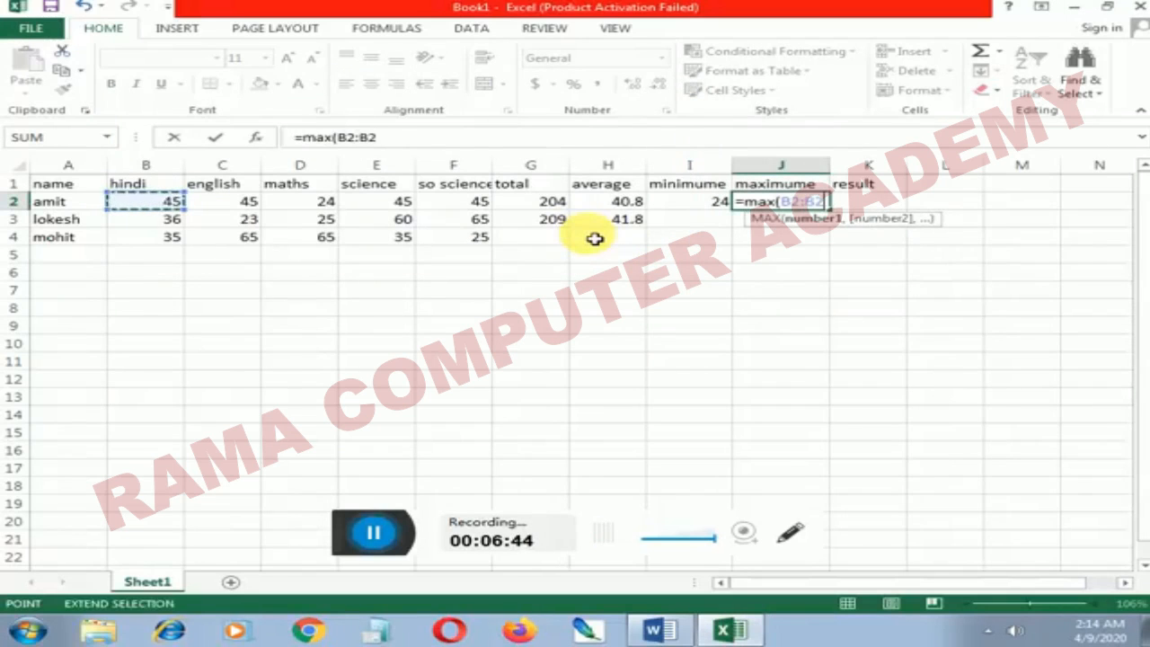
click(452, 206)
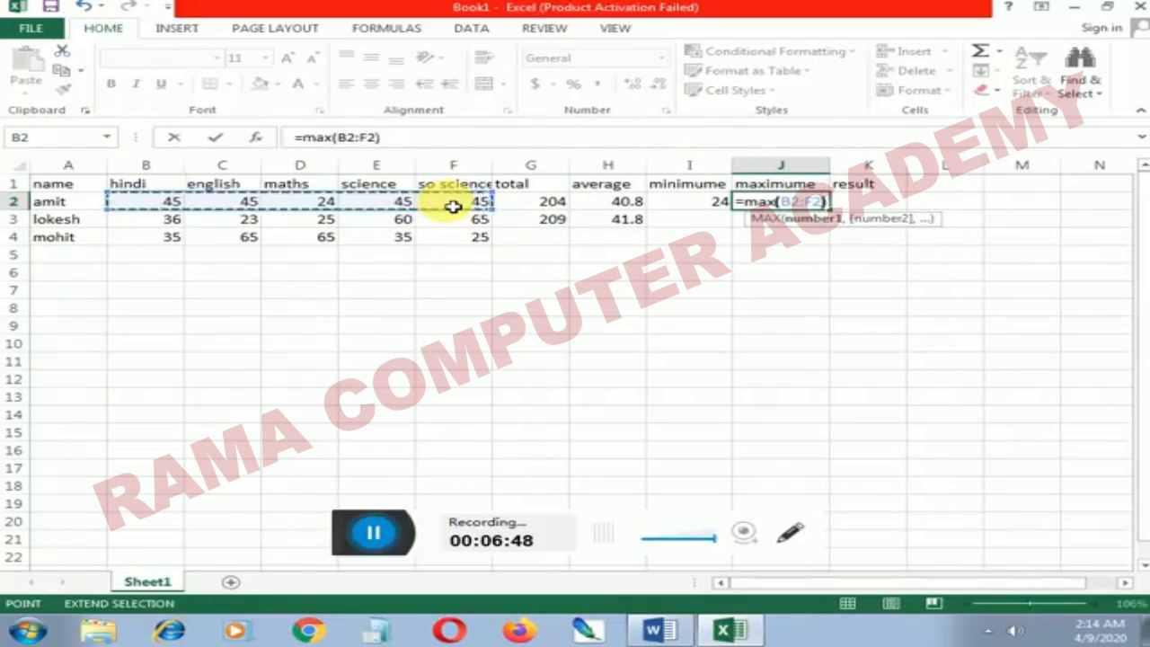
text()))
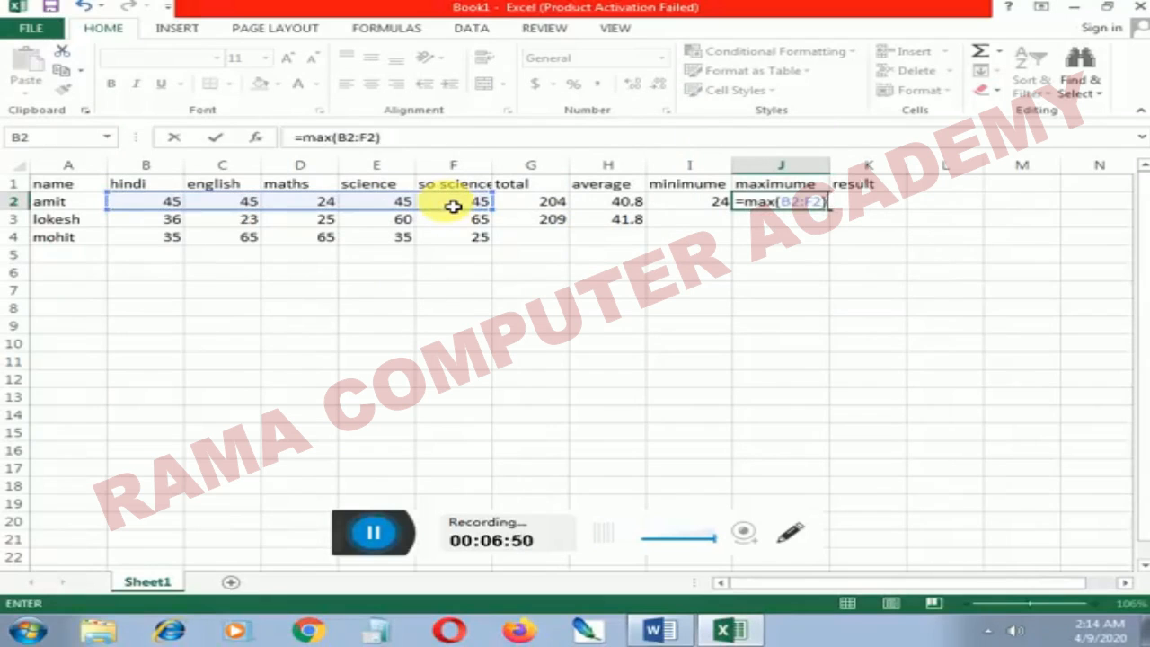
key(Return)
click(780, 206)
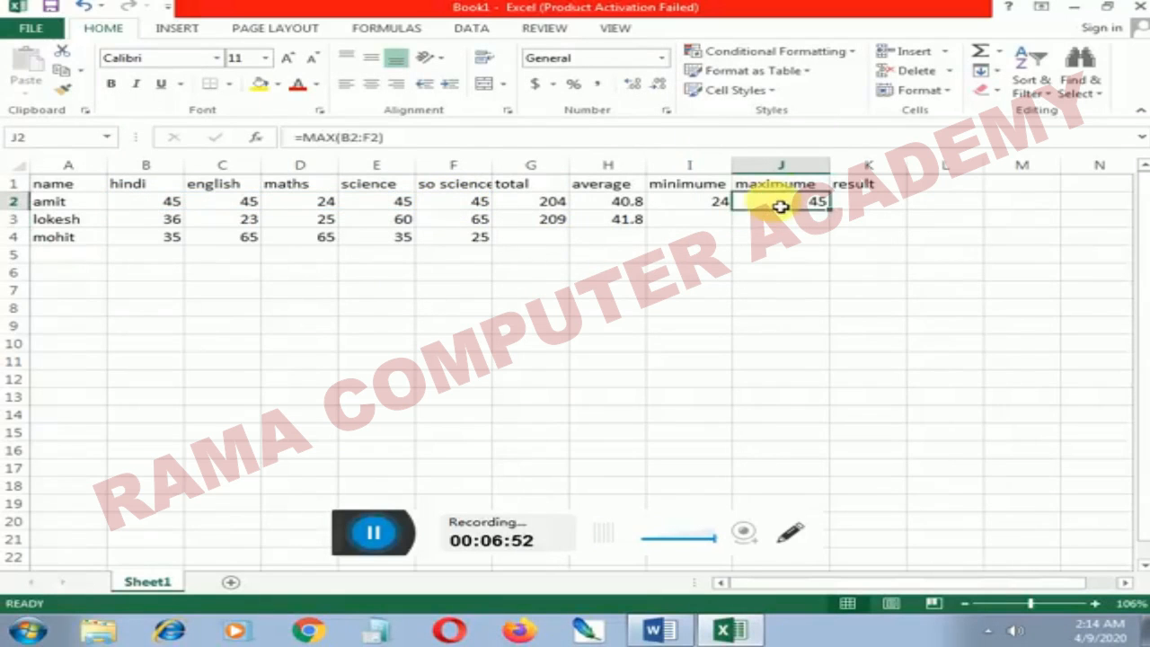
Step: Change the first student's science mark in E2 to 46
click(685, 203)
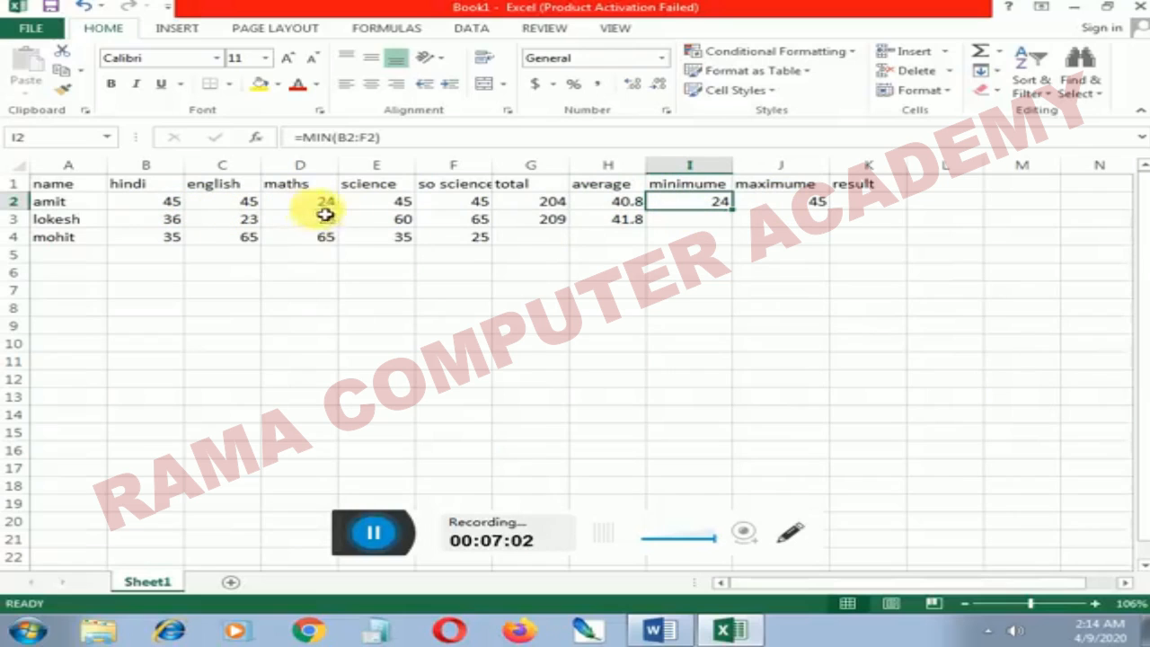
click(412, 205)
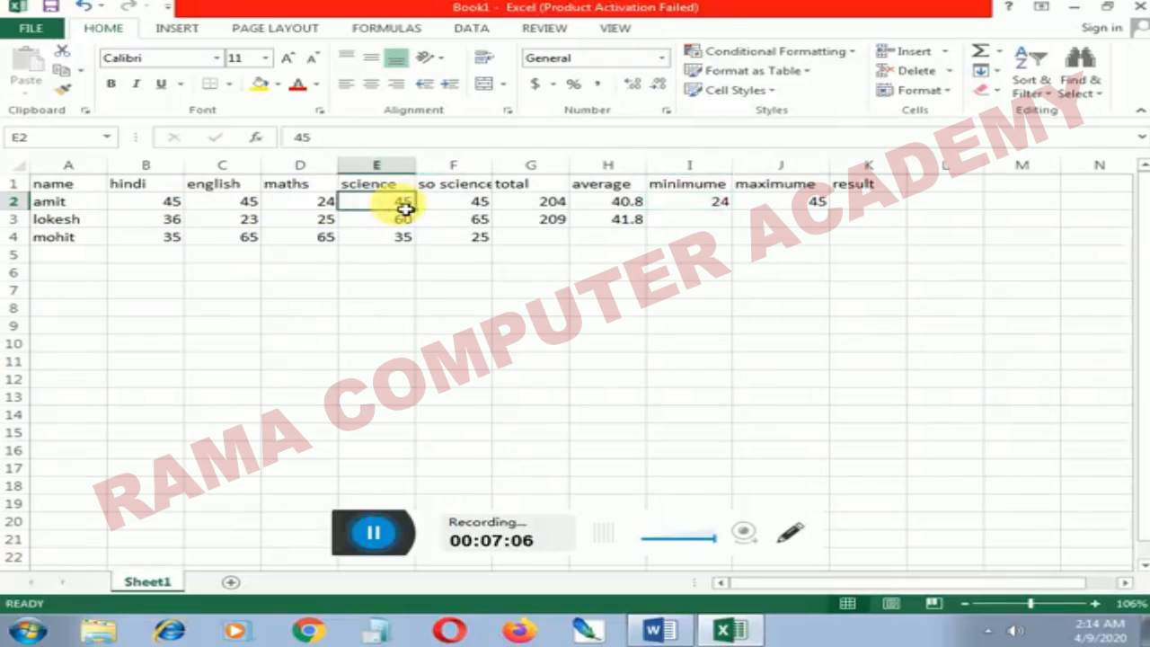
text(4)
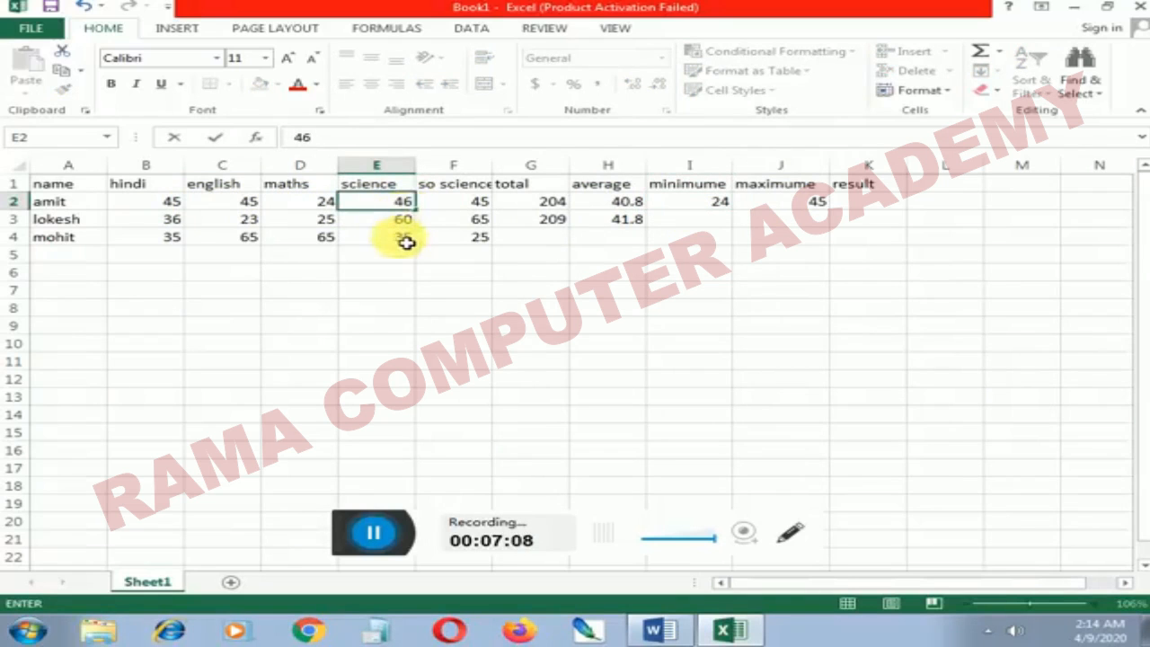
key(Return)
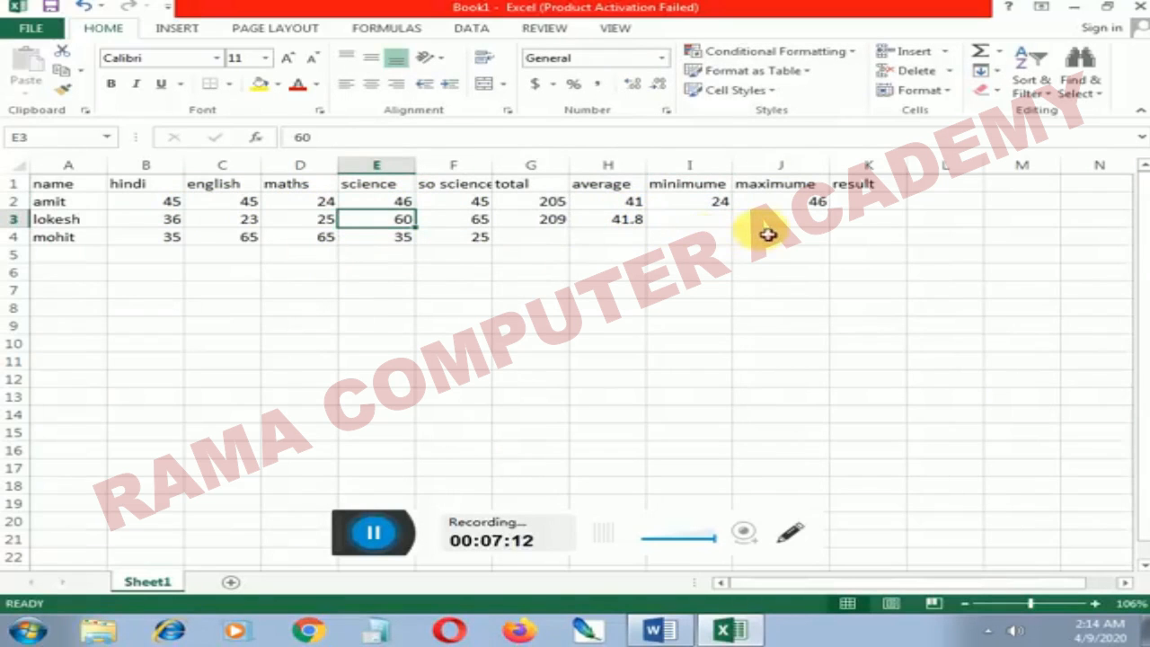
Step: Start an IF formula in K2 for the first student's result, testing whether the minimum mark meets I2>=33
click(859, 208)
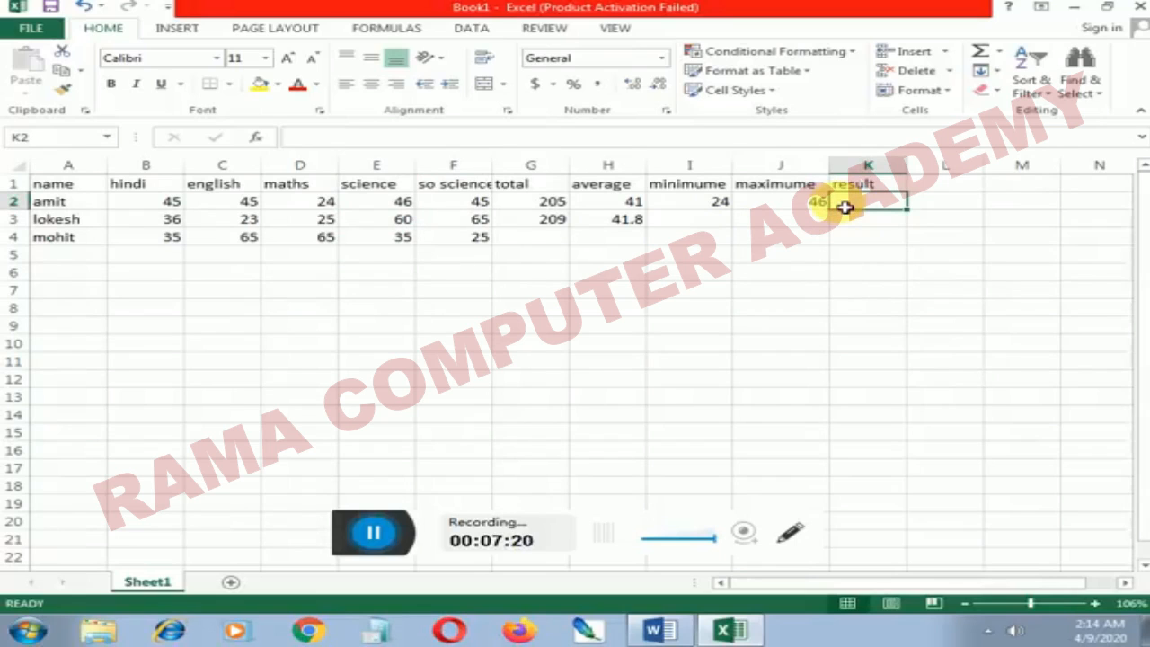
text(==)
key(BackSpace)
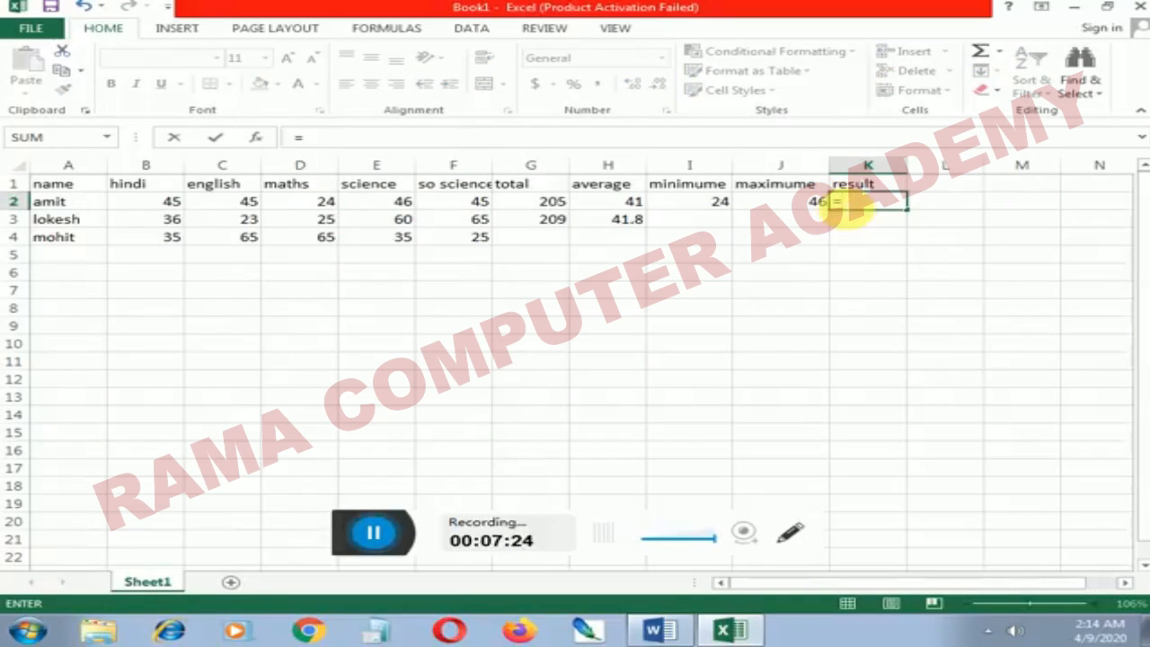
text(if()
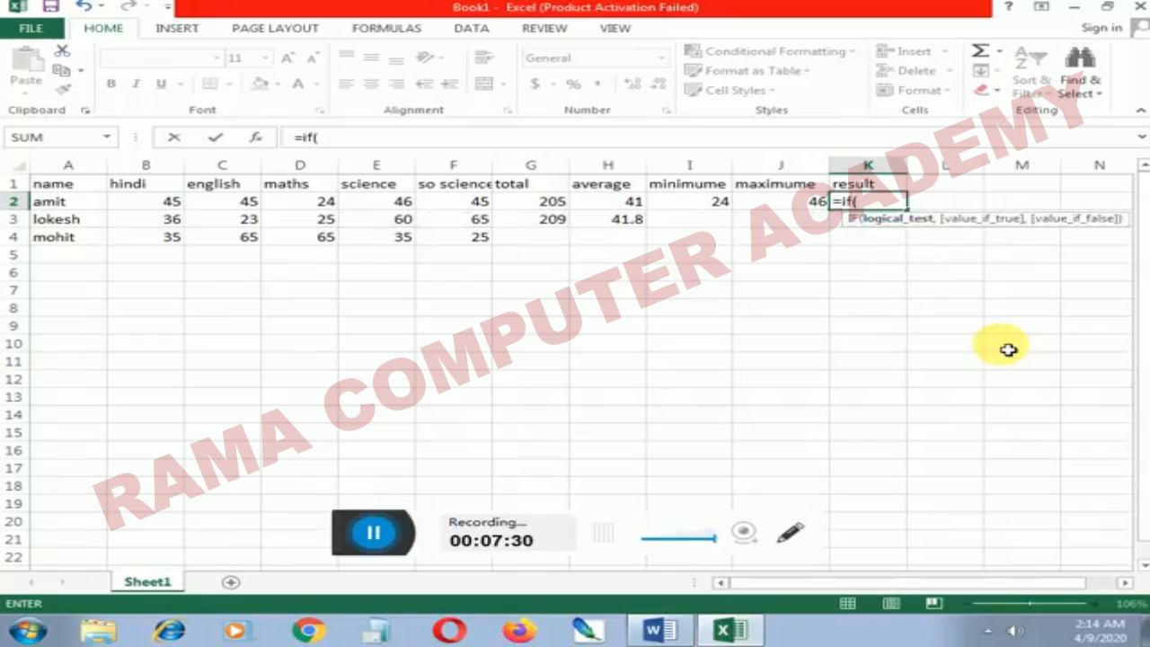
click(705, 207)
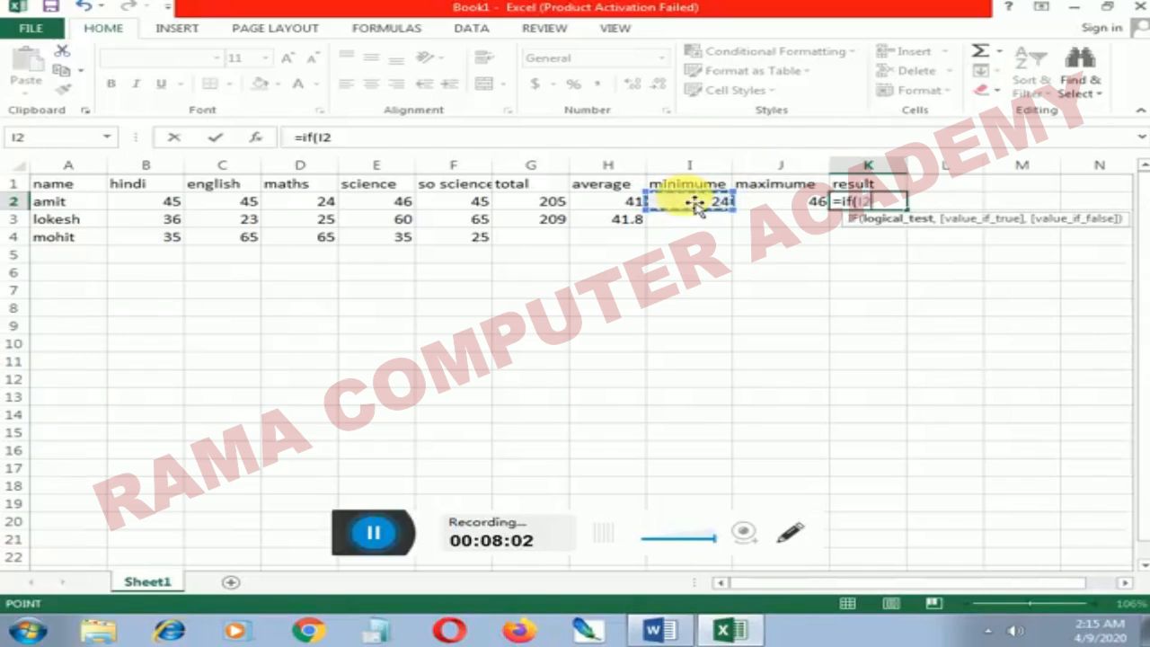
text(>)
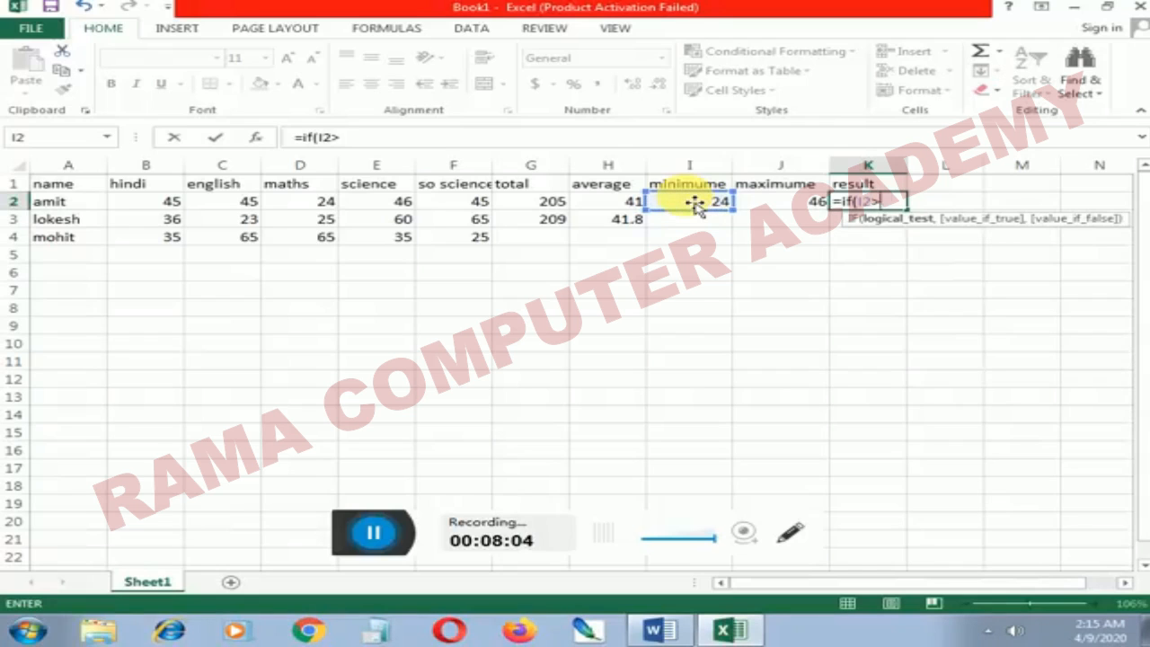
text(=33,"")
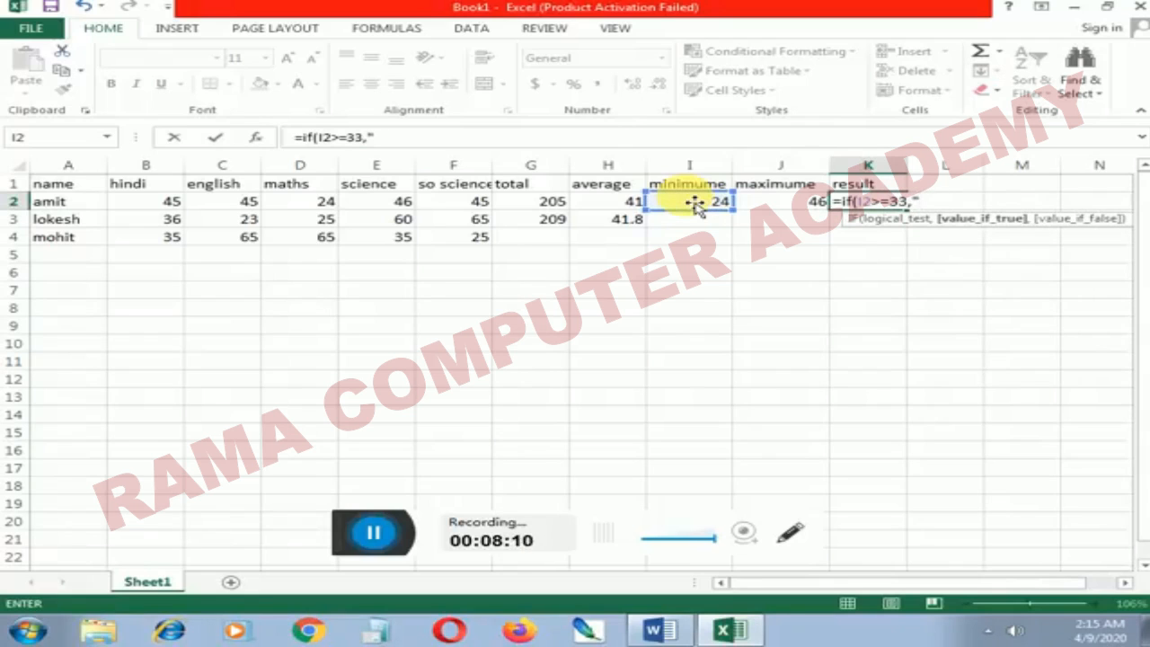
Step: Set the IF outcomes to "pass" and "fail" and complete the formula in K2 as =if(I2>=33,"pass","fail")
text(pass)
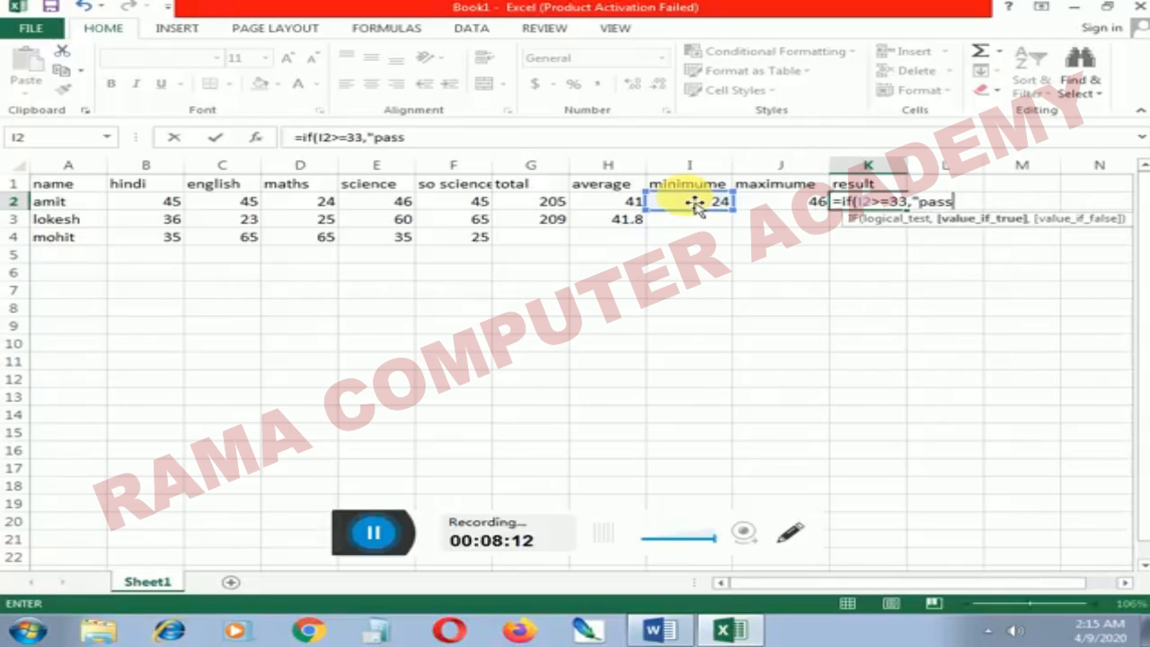
text(",)
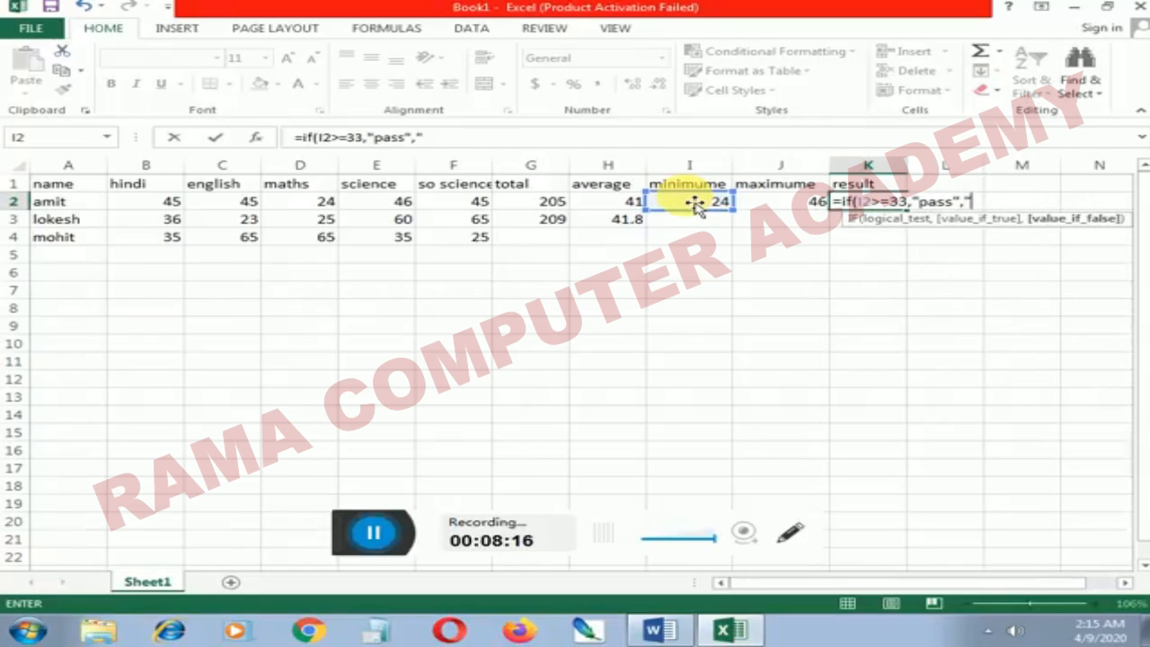
text("ffa)
key(BackSpace)
key(BackSpace)
text(ail)
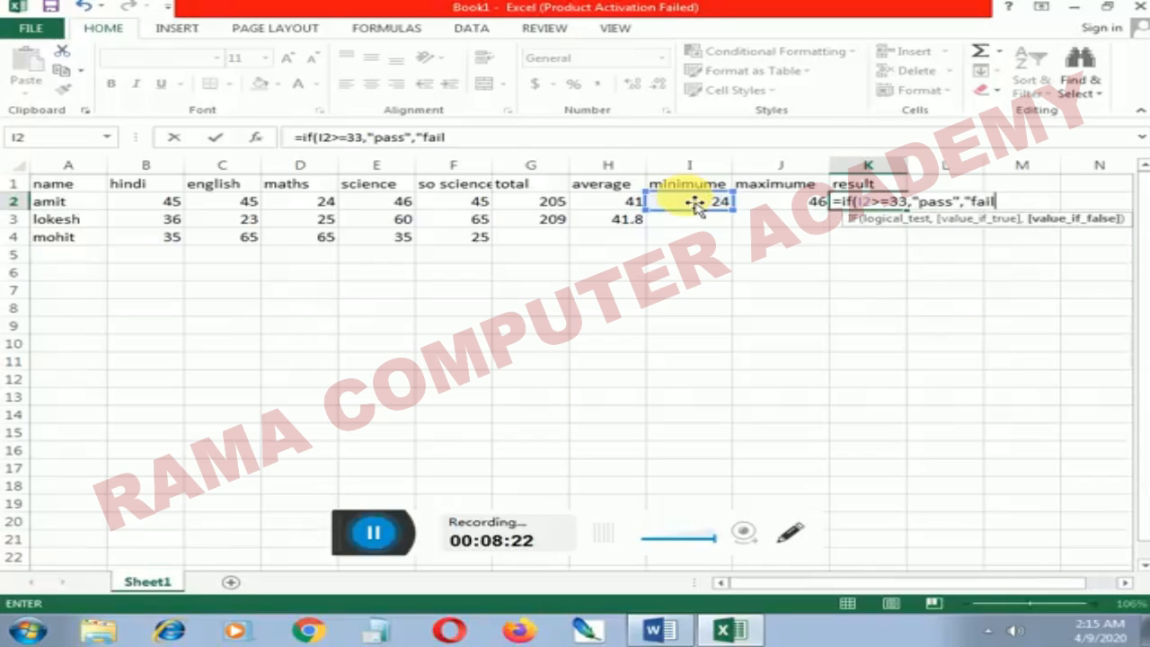
text("))
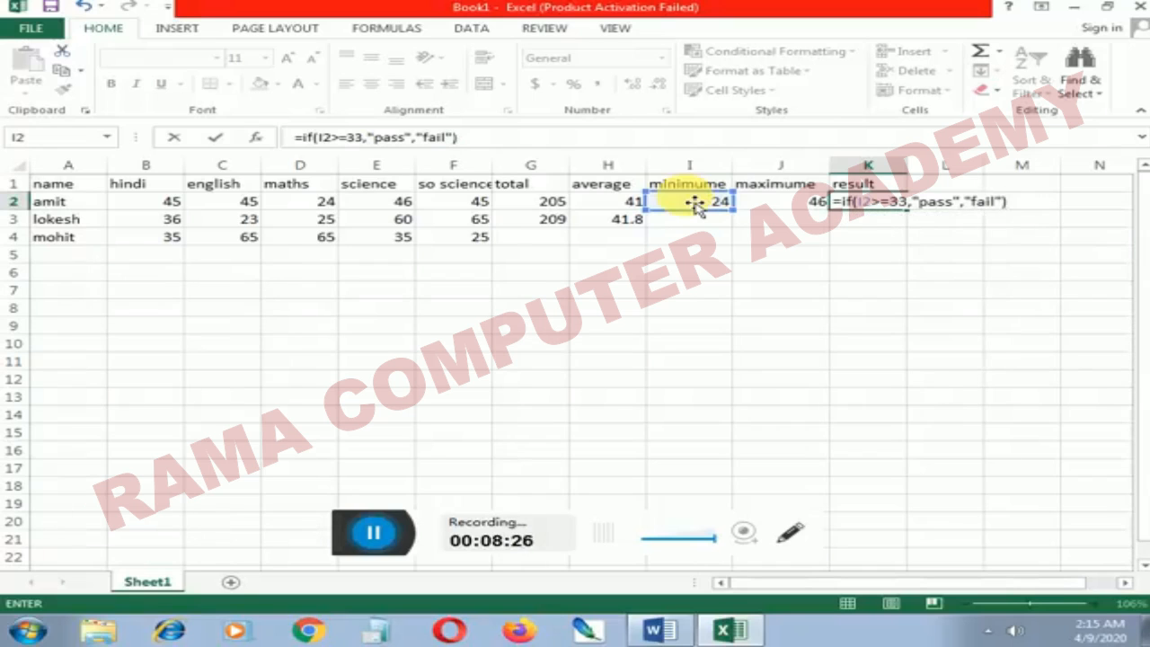
key(Return)
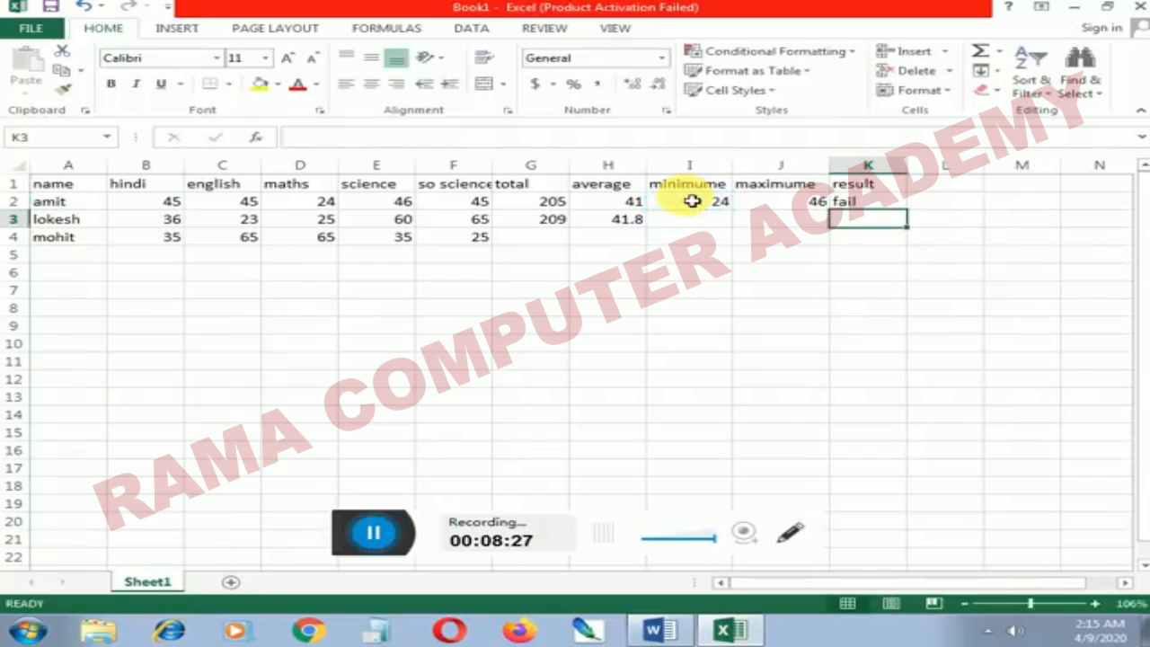
Step: Review the formulas behind the total, average, minimum, maximum and result cells in rows 2 and 3
click(840, 205)
click(693, 208)
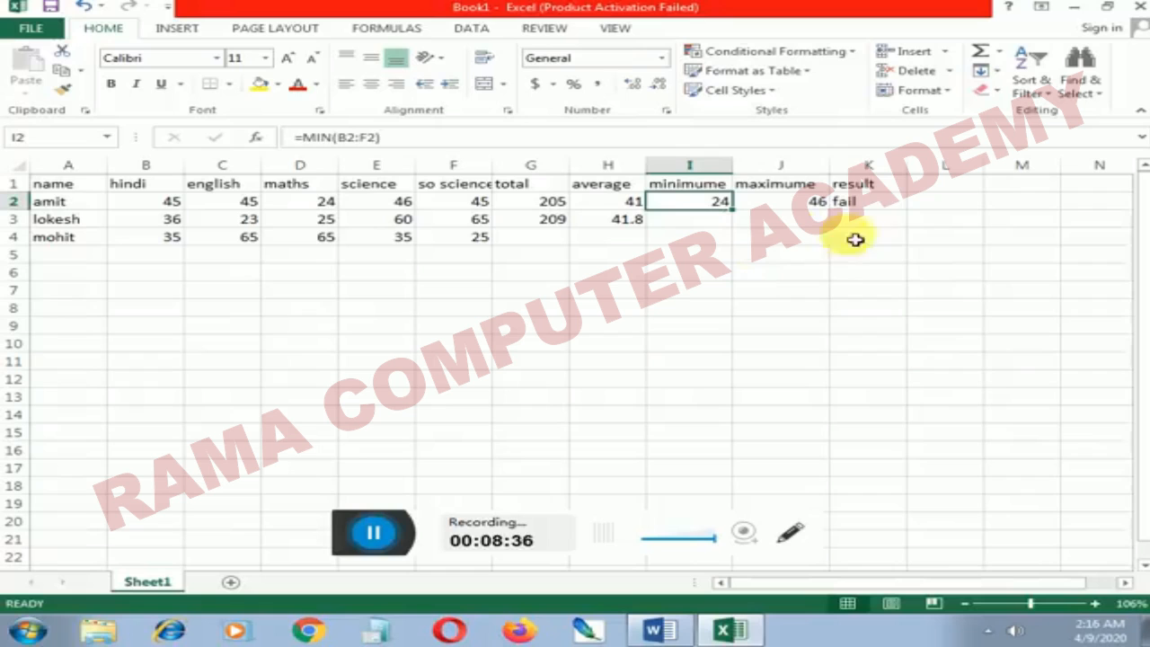
click(880, 209)
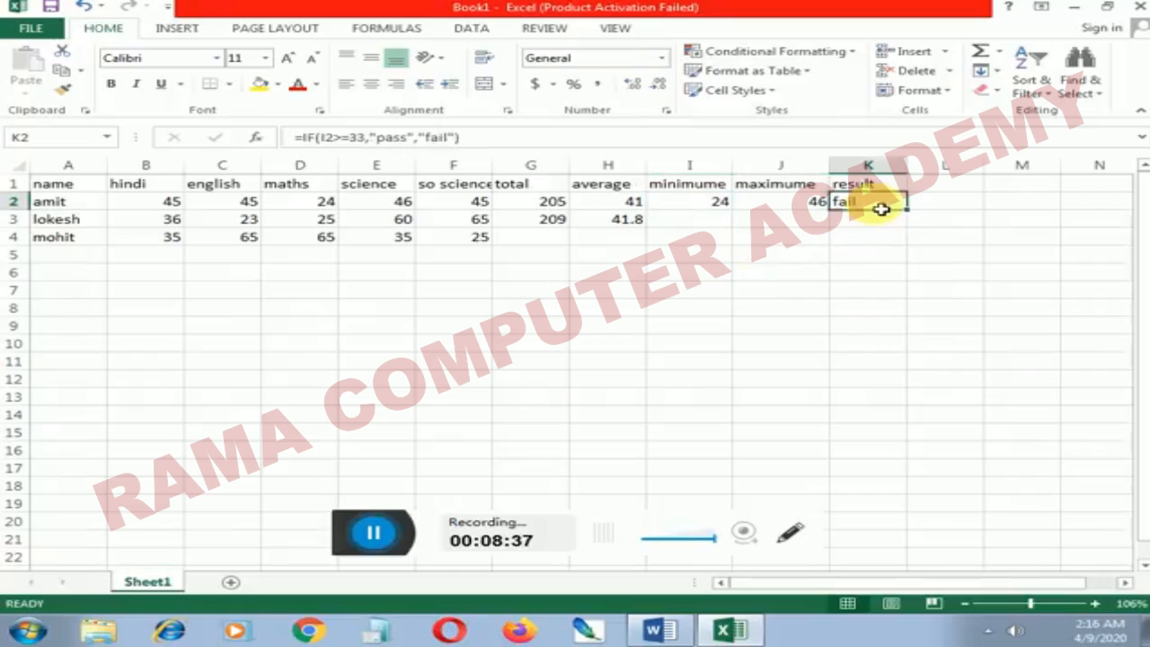
click(552, 203)
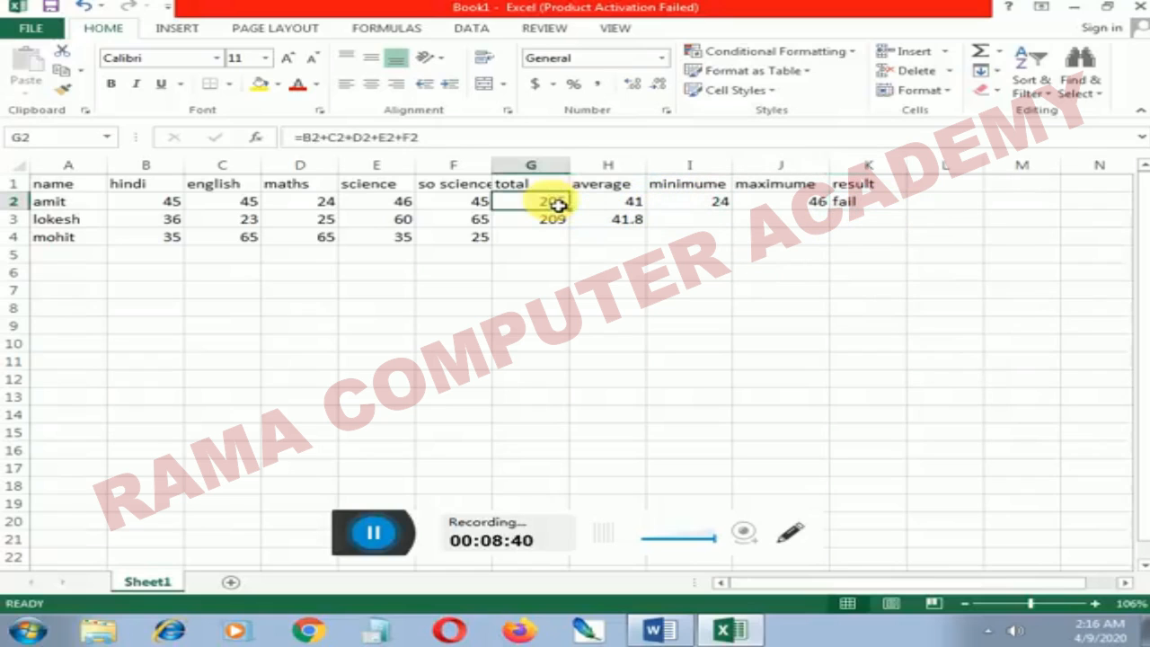
click(553, 219)
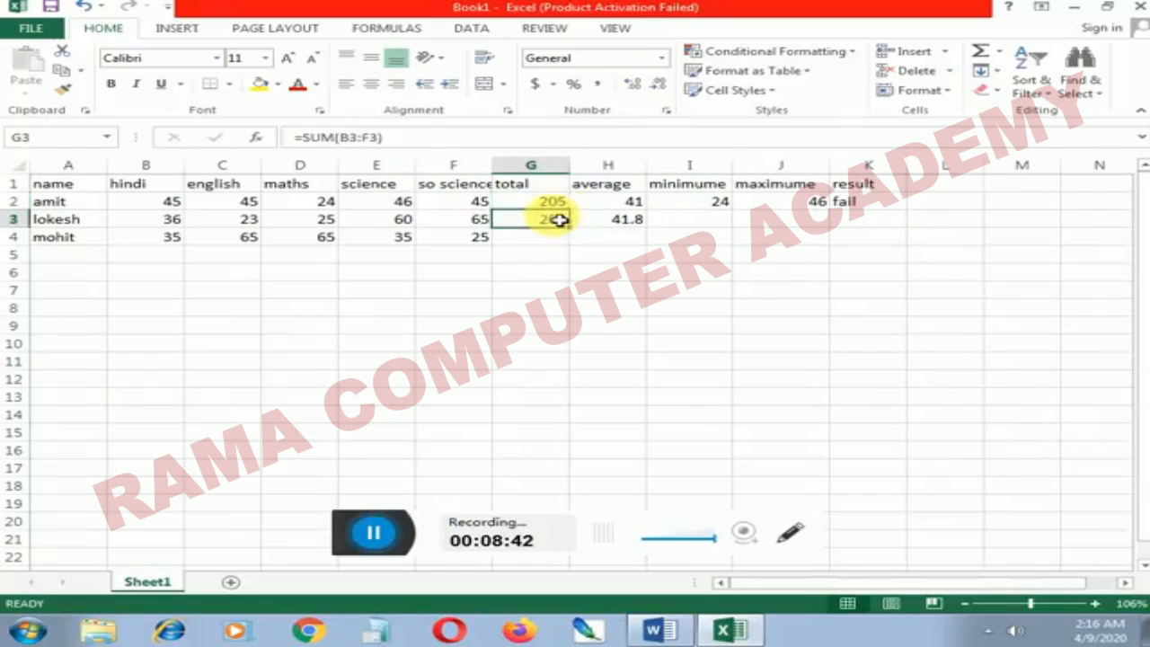
click(624, 203)
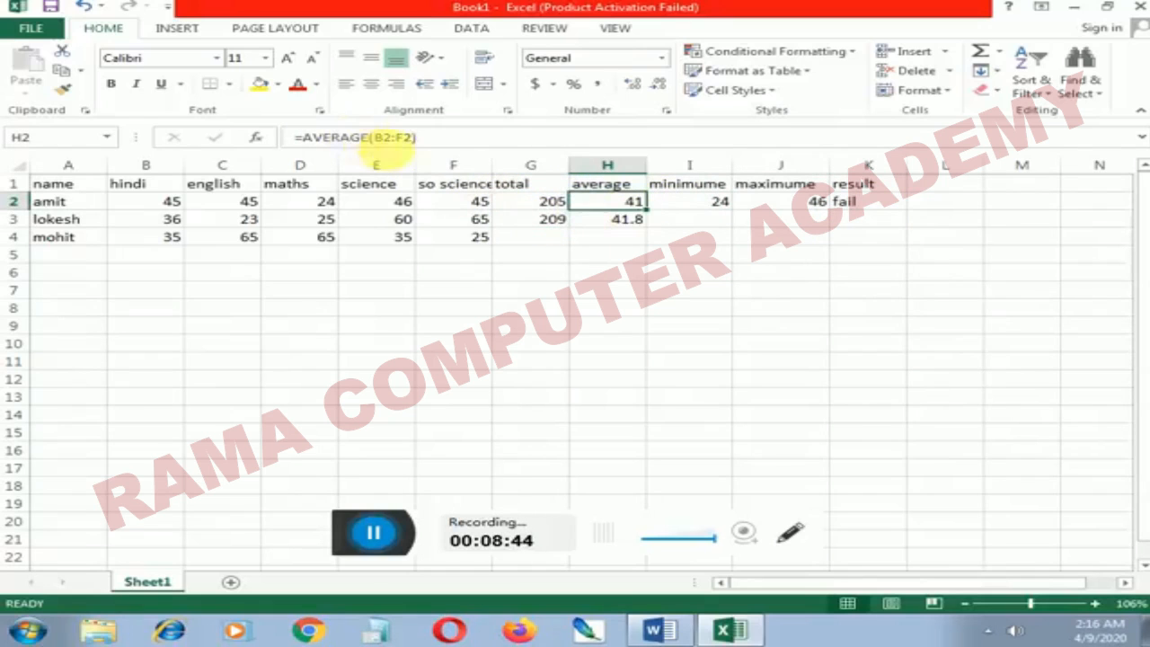
click(623, 220)
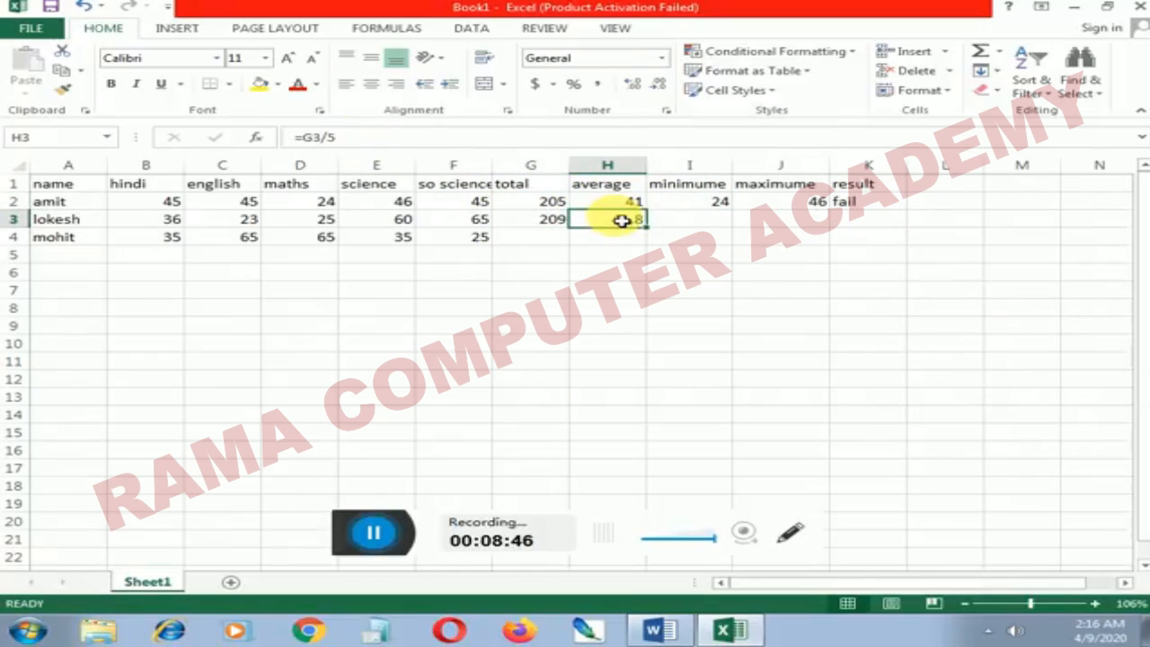
click(706, 203)
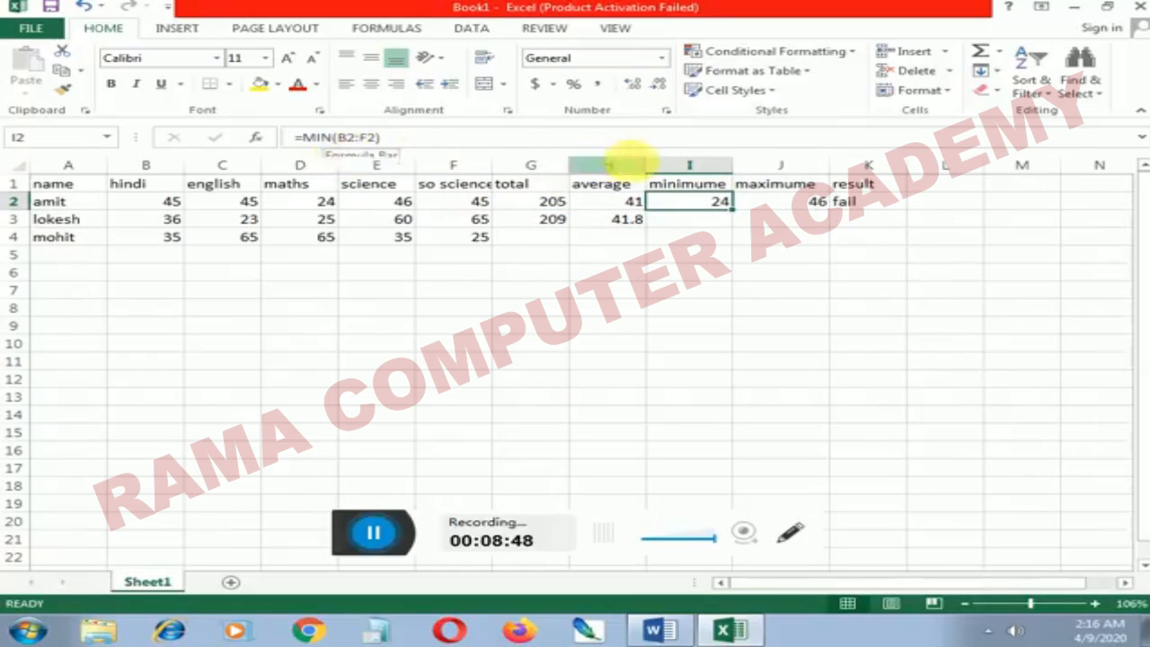
click(786, 203)
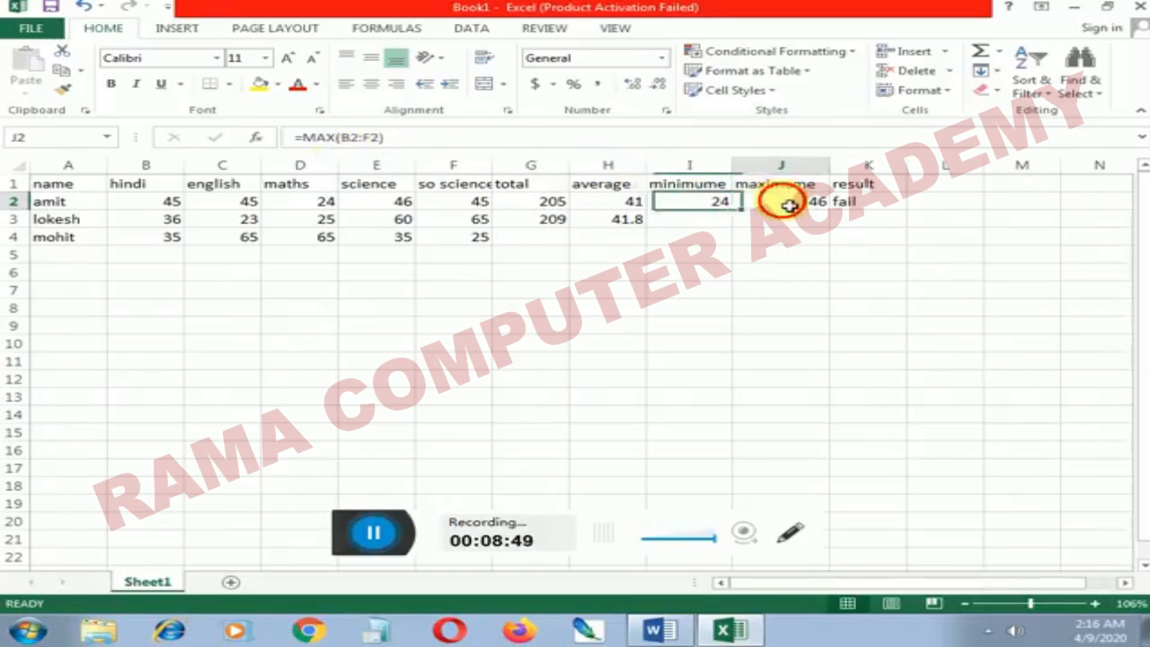
click(870, 207)
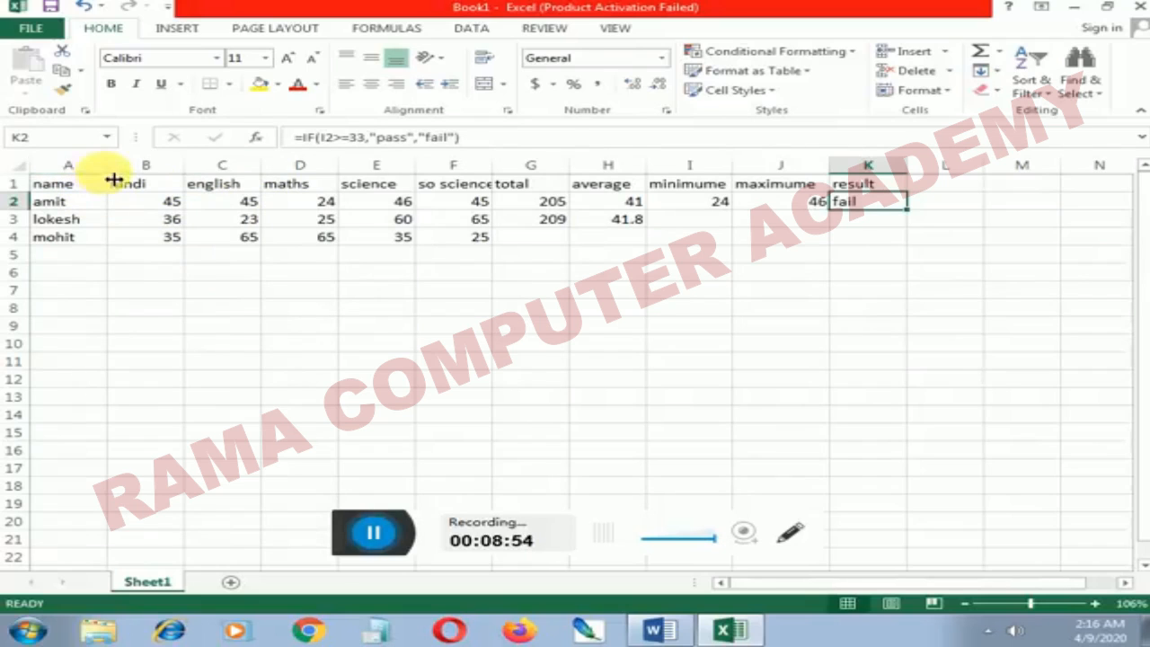
Step: Resize the mark sheet by narrowing column A, widening column B and making header row 1 slightly taller
mouse_move(114, 178)
mouse_down()
mouse_move(99, 174)
mouse_move(111, 177)
mouse_up()
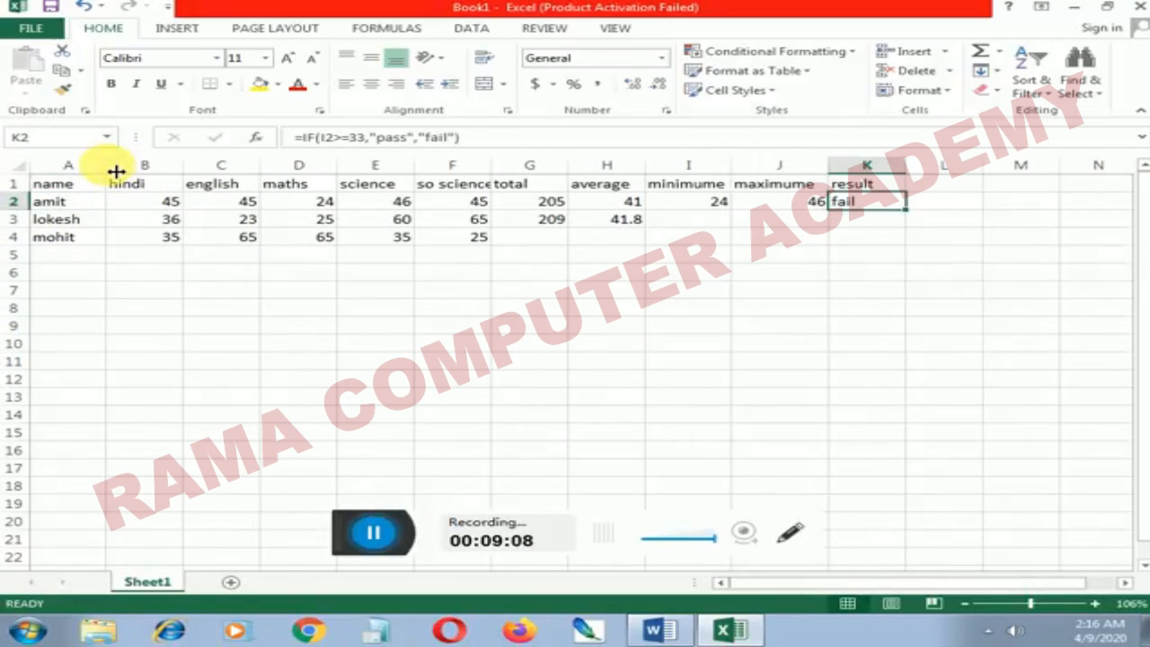
drag(116, 170, 97, 169)
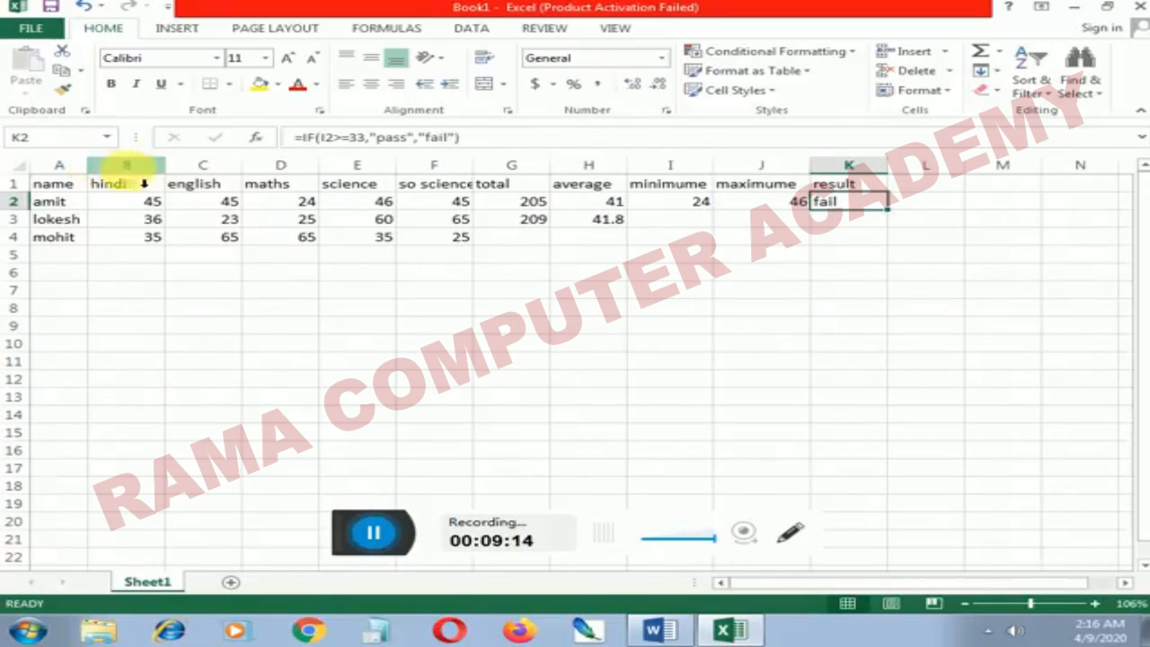
drag(176, 169, 199, 168)
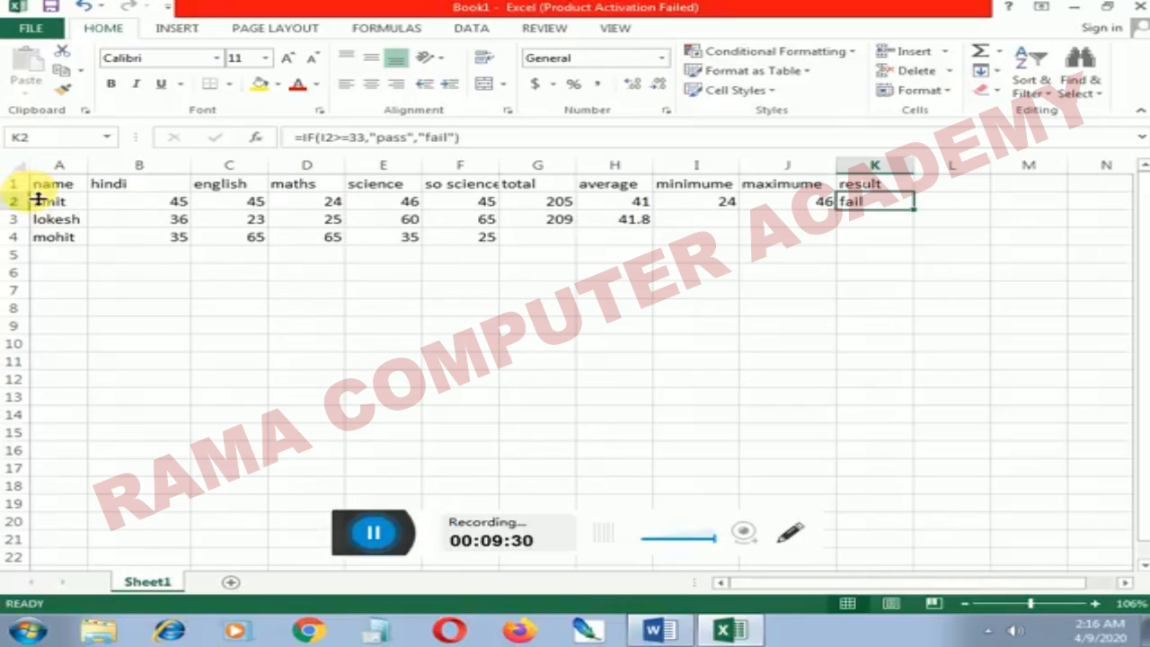
mouse_move(39, 199)
mouse_down()
mouse_move(41, 216)
mouse_move(36, 199)
mouse_up()
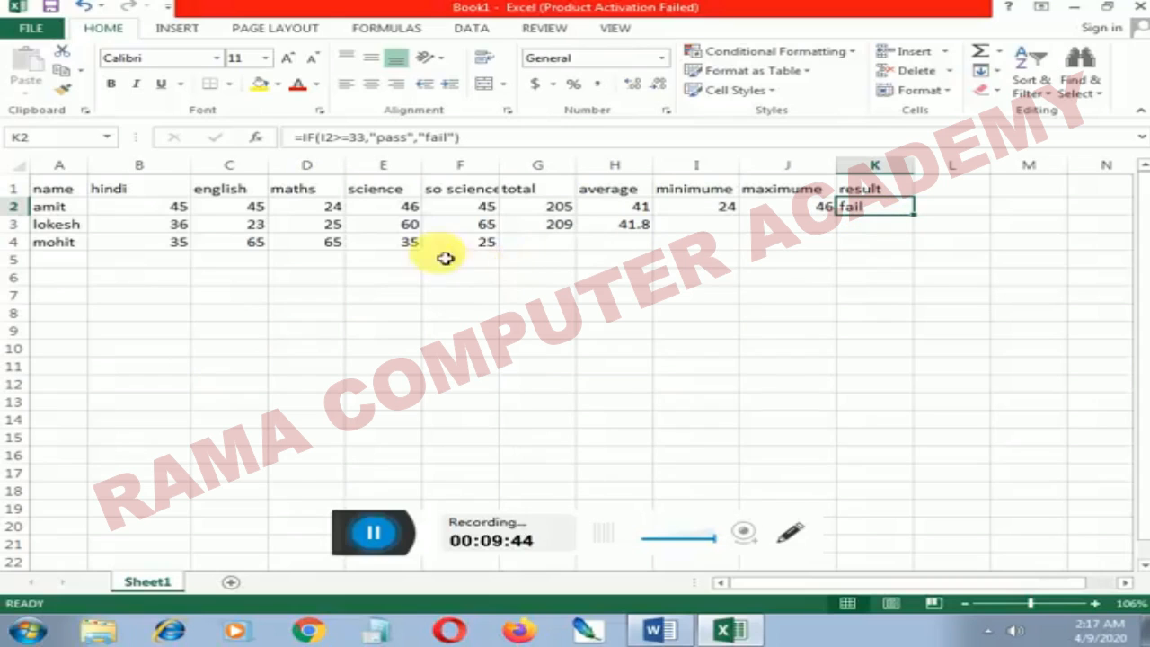
Step: Delete the entire so science column, starting from cell F4
click(494, 244)
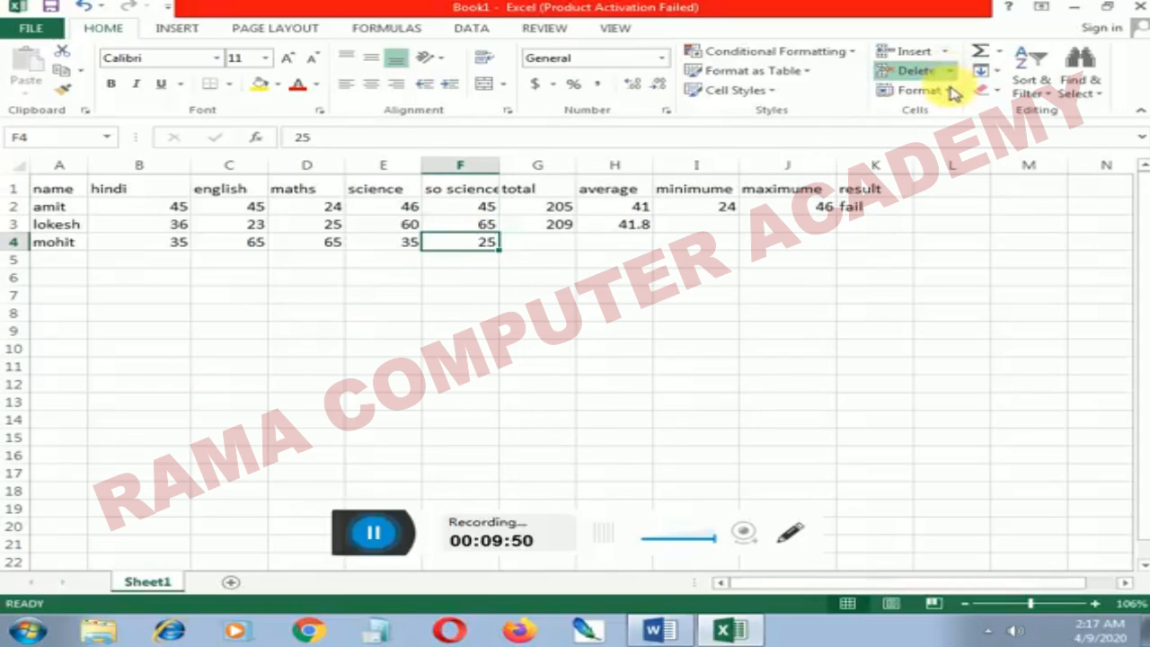
click(955, 138)
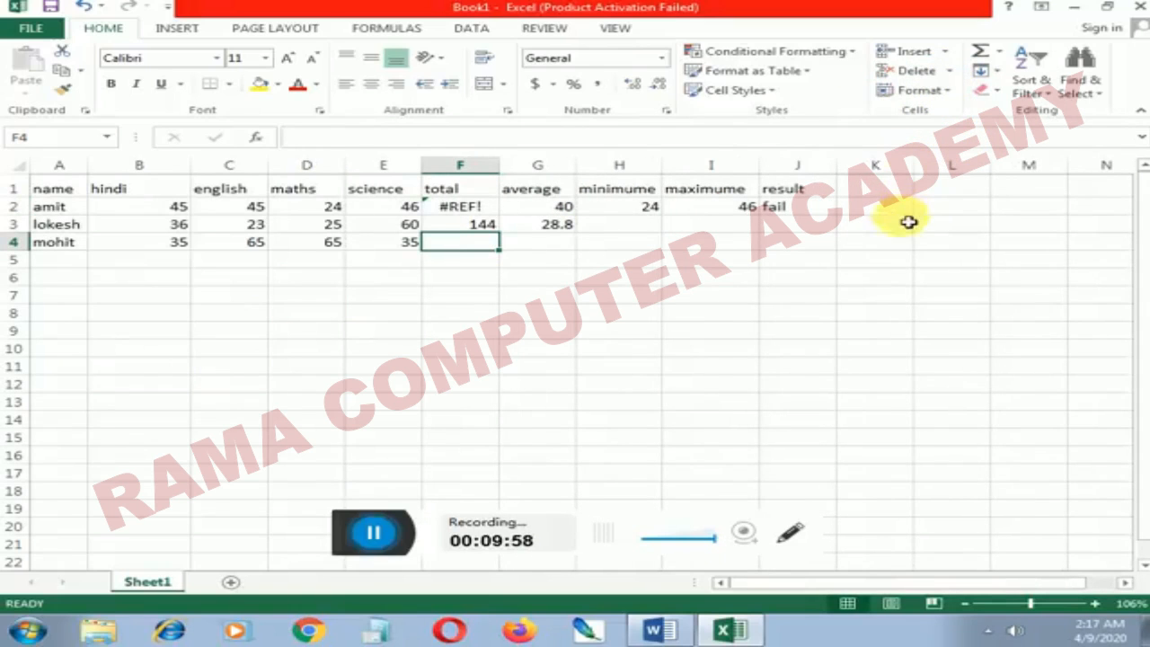
Step: Open the deletion options for the selected cell F4 in the total column
click(950, 76)
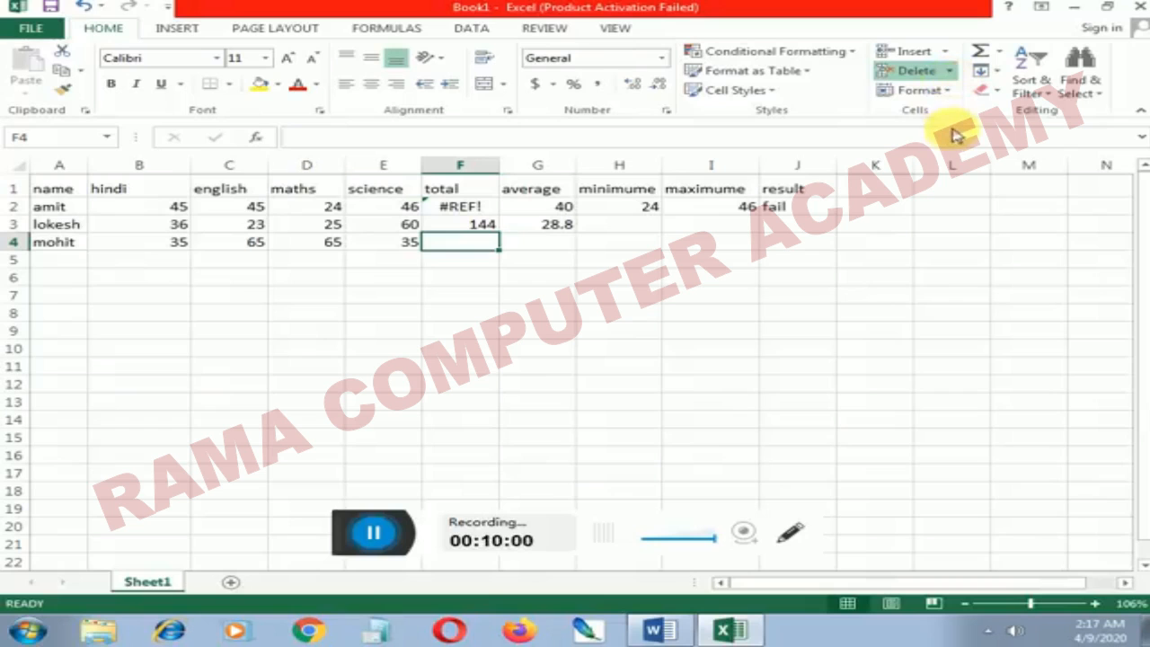